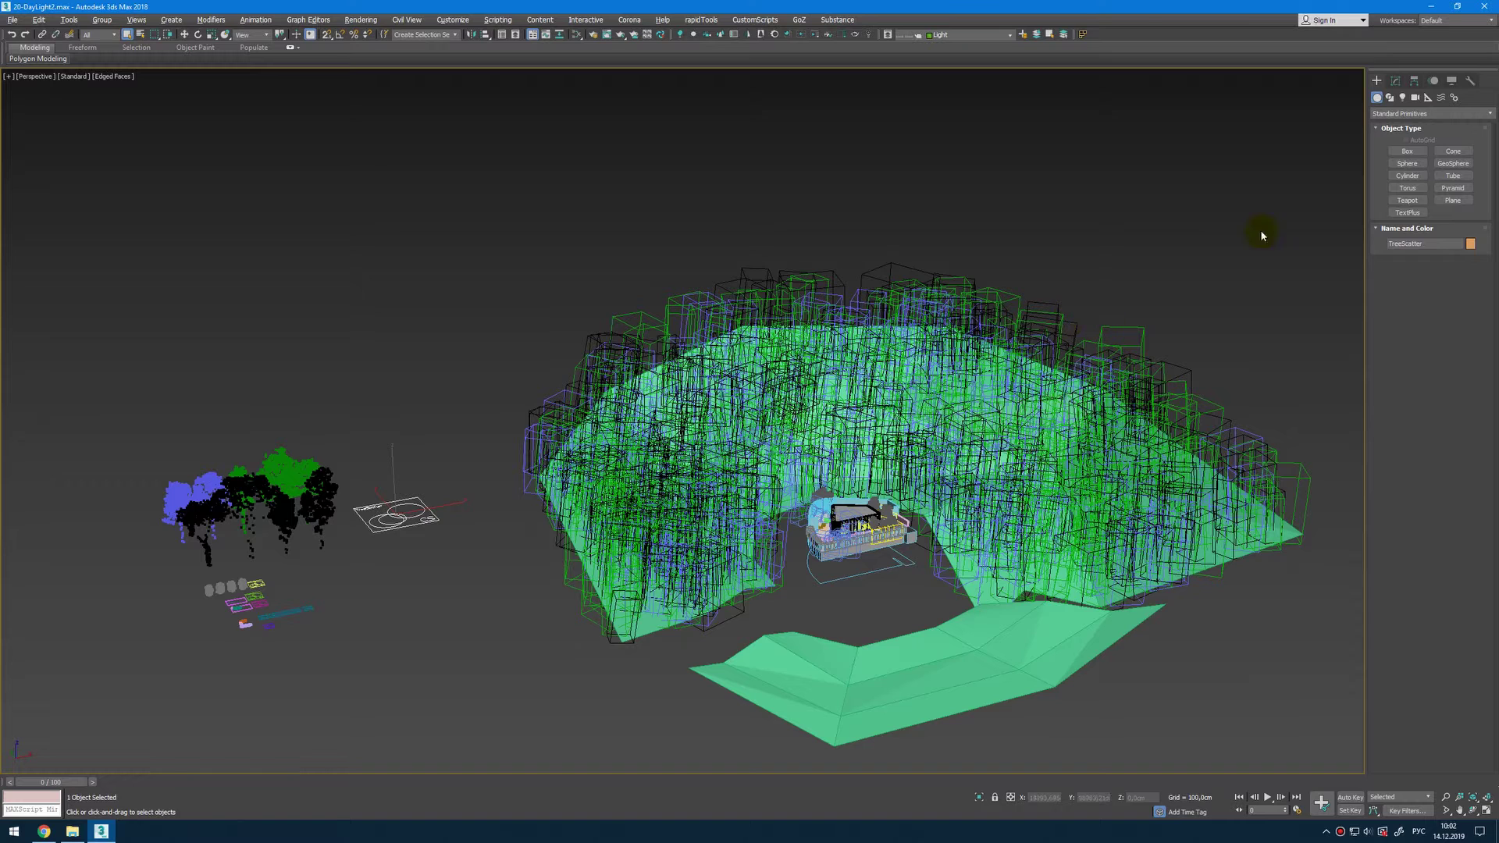
# Limit TreeScatter's viewport display to a maximum of 5 instances.
pyautogui.click(1395, 80)
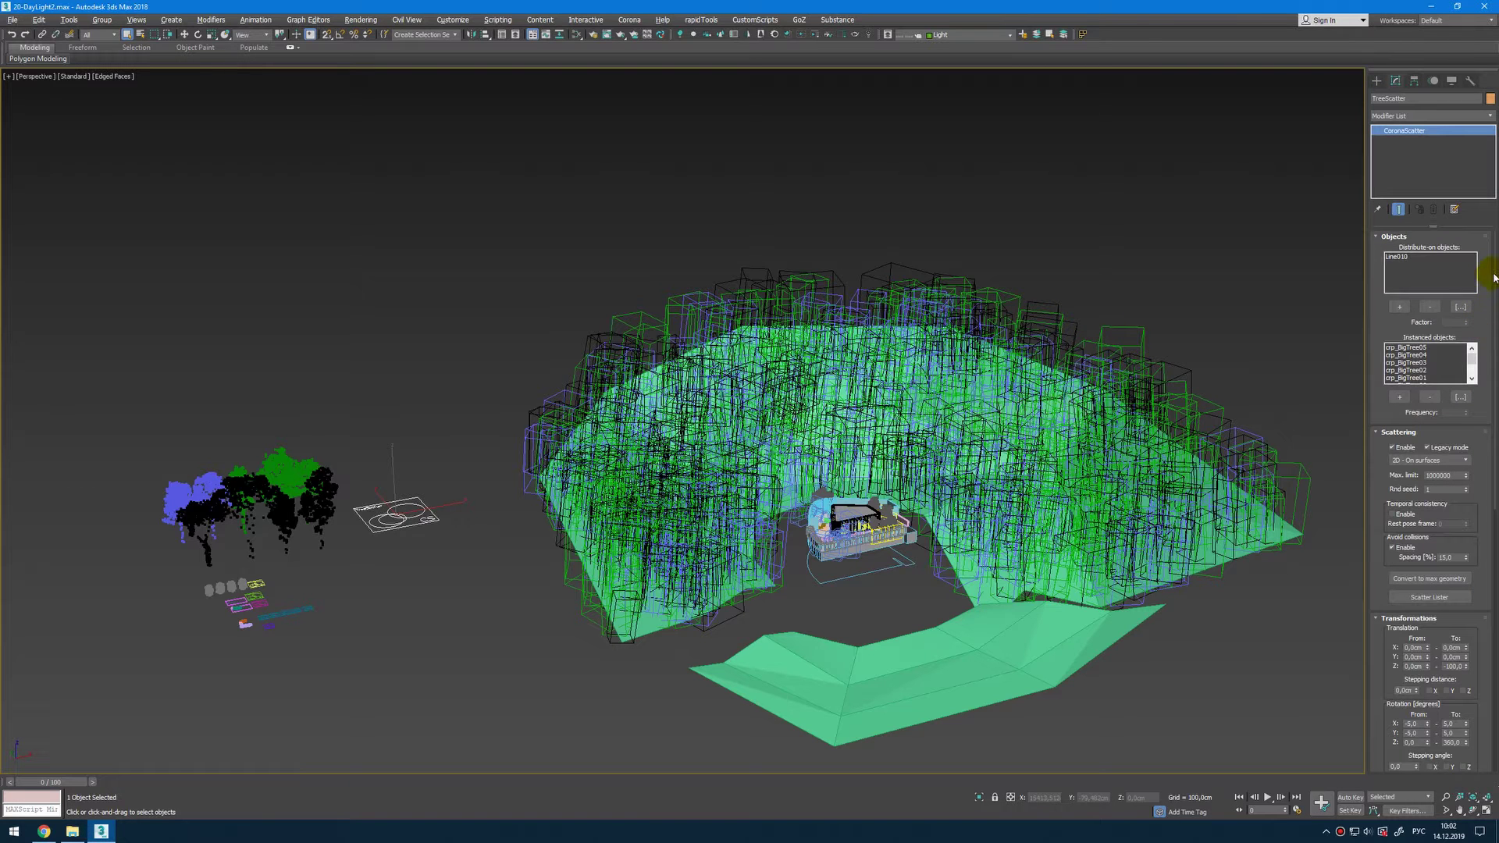
pyautogui.moveTo(1488, 367); pyautogui.dragTo(1489, 612)
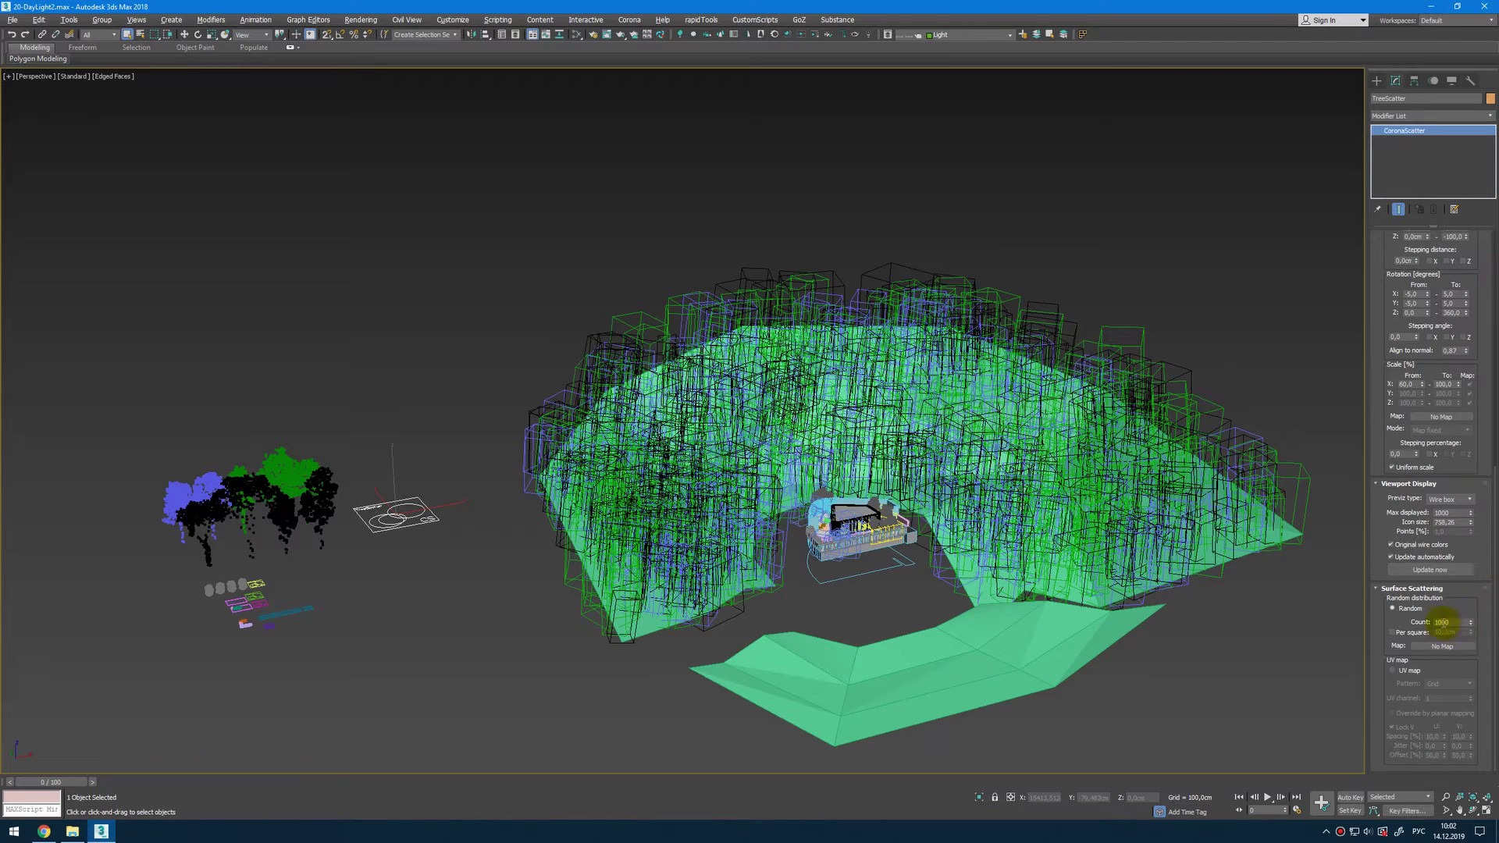
pyautogui.doubleClick(1445, 512)
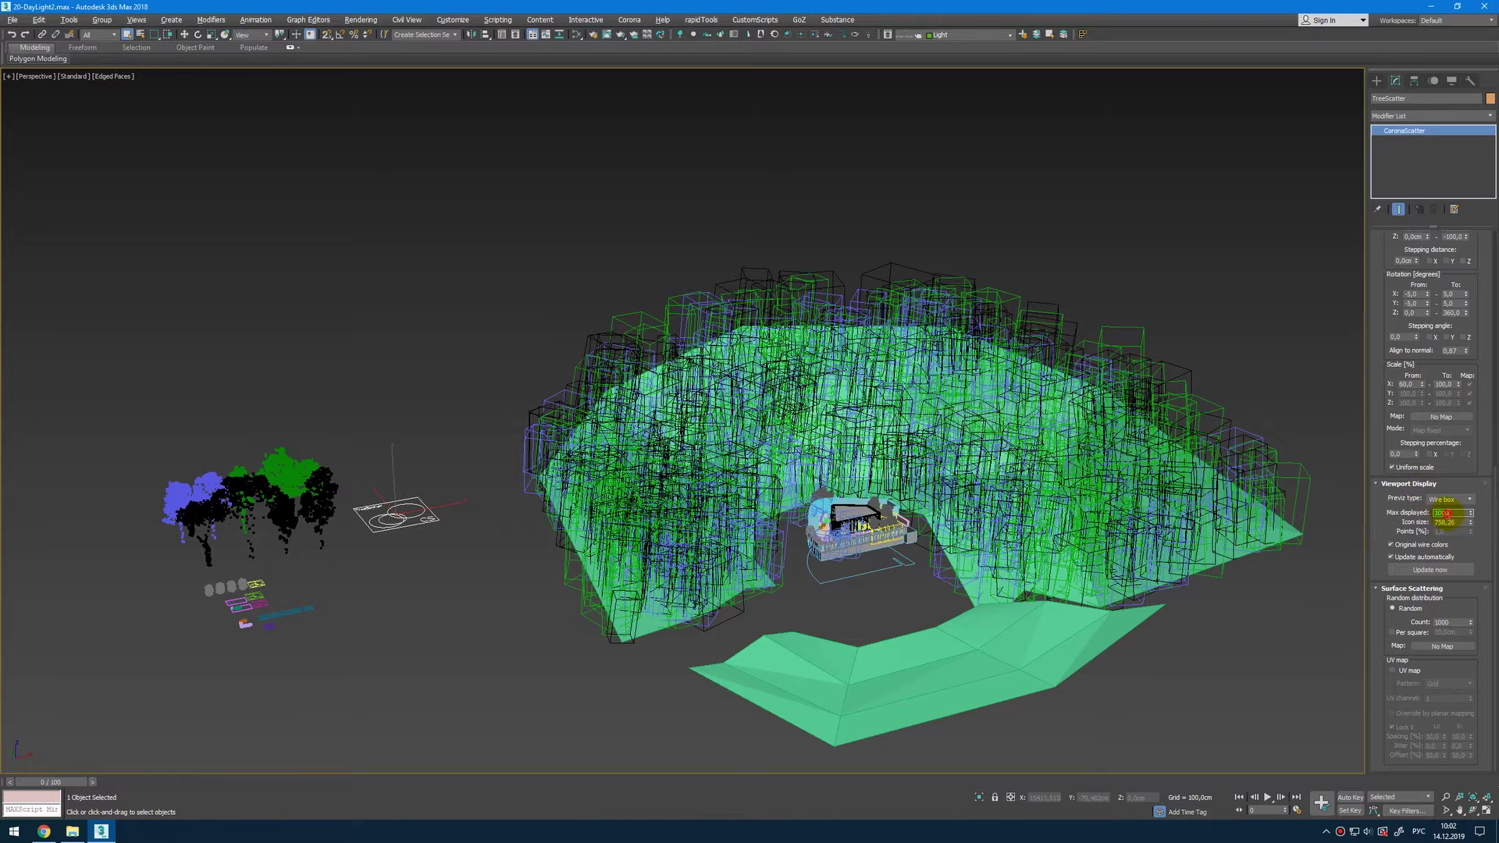
pyautogui.write('5')
pyautogui.press('Return')
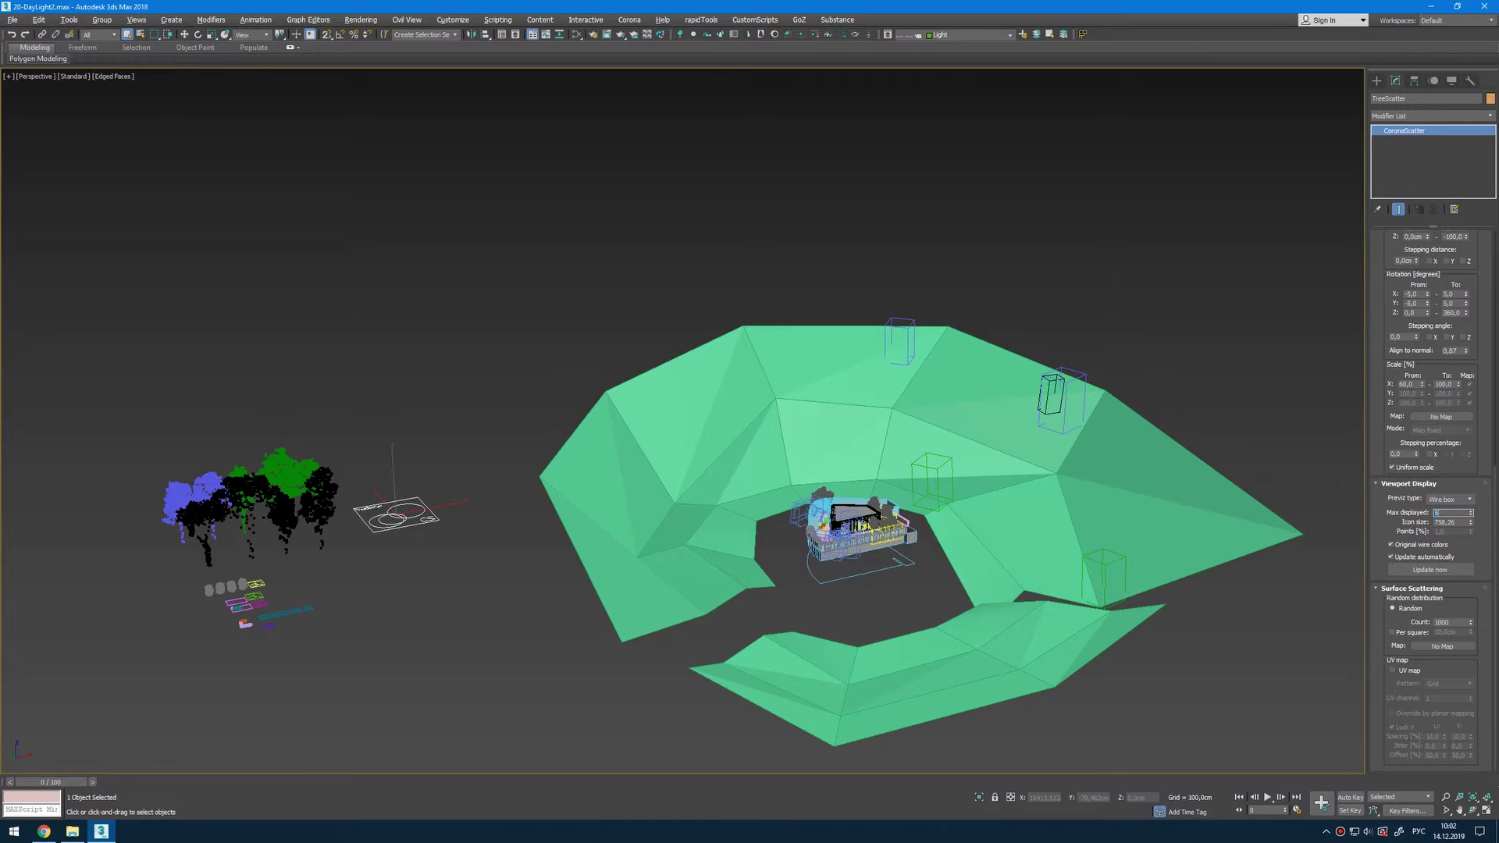
# Deselect TreeScatter, list the scene's scatters in the Corona Lister and enlarge its window to fit all rows.
pyautogui.keyDown('alt'); pyautogui.moveTo(1074, 559); pyautogui.dragTo(881, 597, button='middle'); pyautogui.keyUp('alt')
pyautogui.scroll(5, 881, 596)
pyautogui.scroll(5, 881, 596)
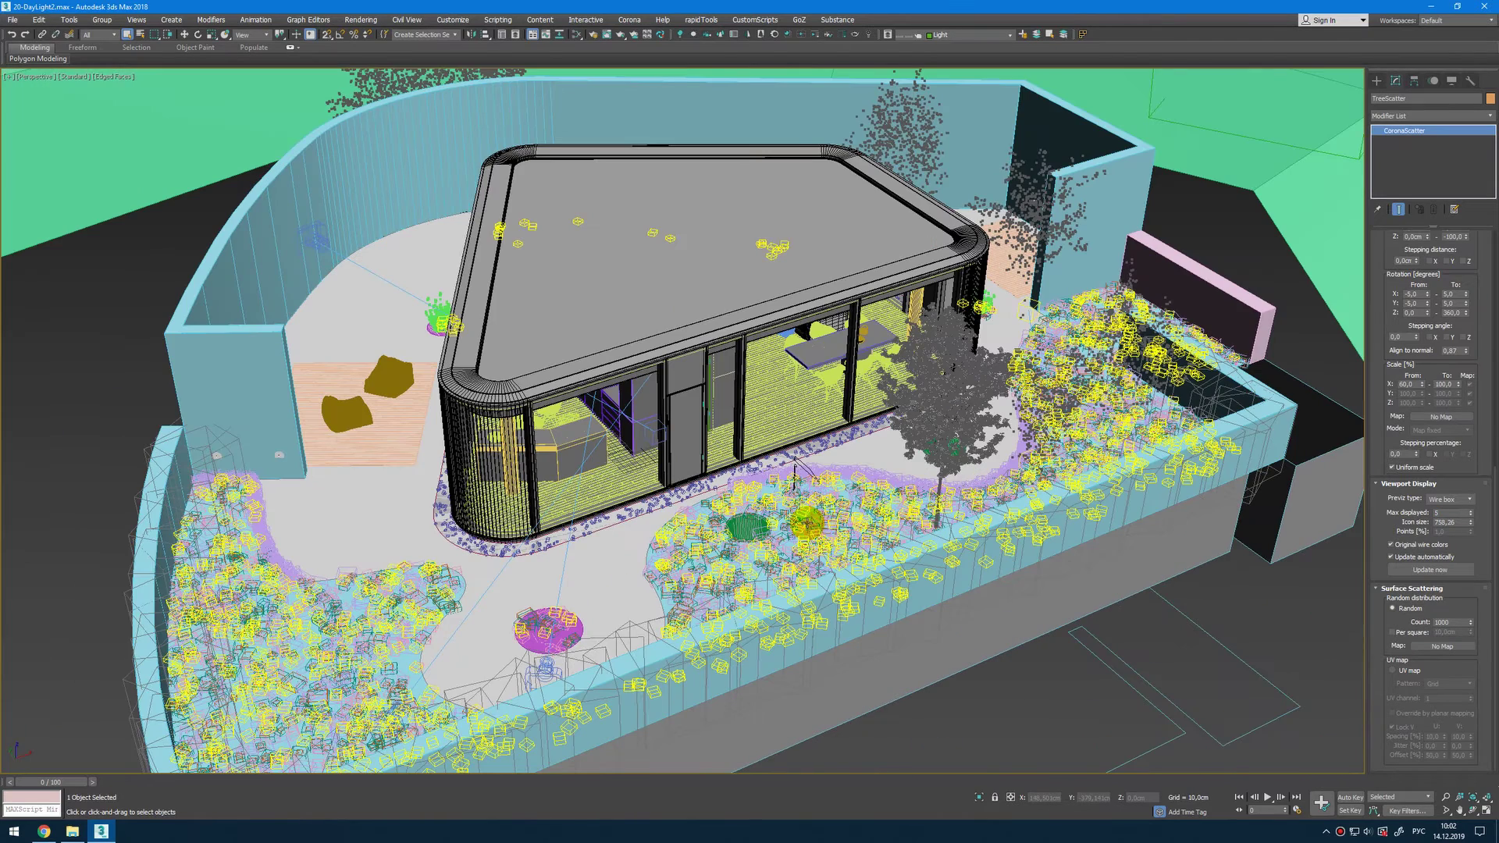
pyautogui.scroll(-5, 812, 518)
pyautogui.scroll(-8, 812, 519)
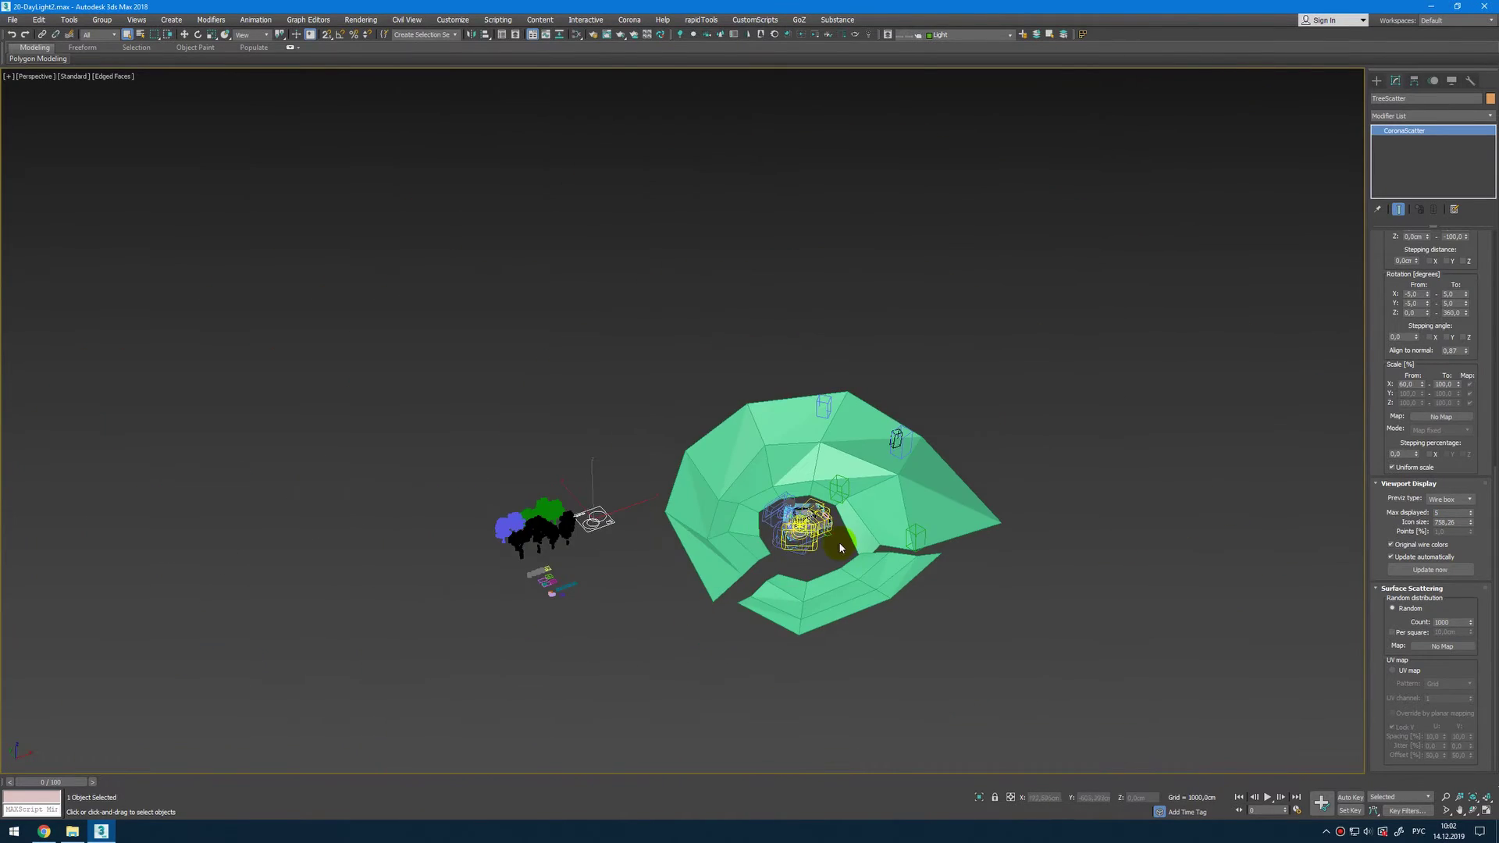
pyautogui.scroll(3, 578, 595)
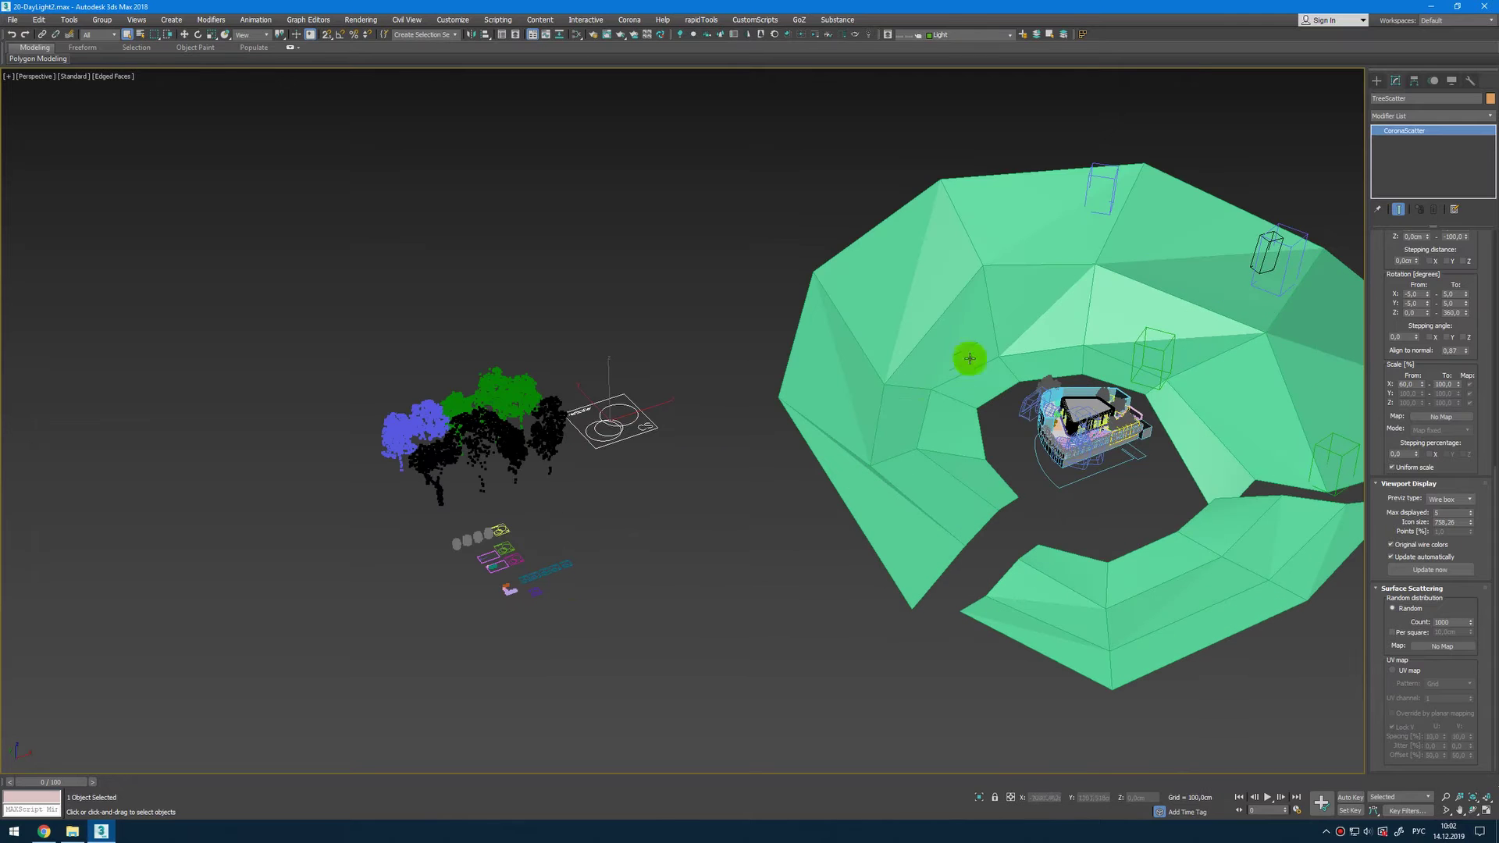
pyautogui.click(705, 492)
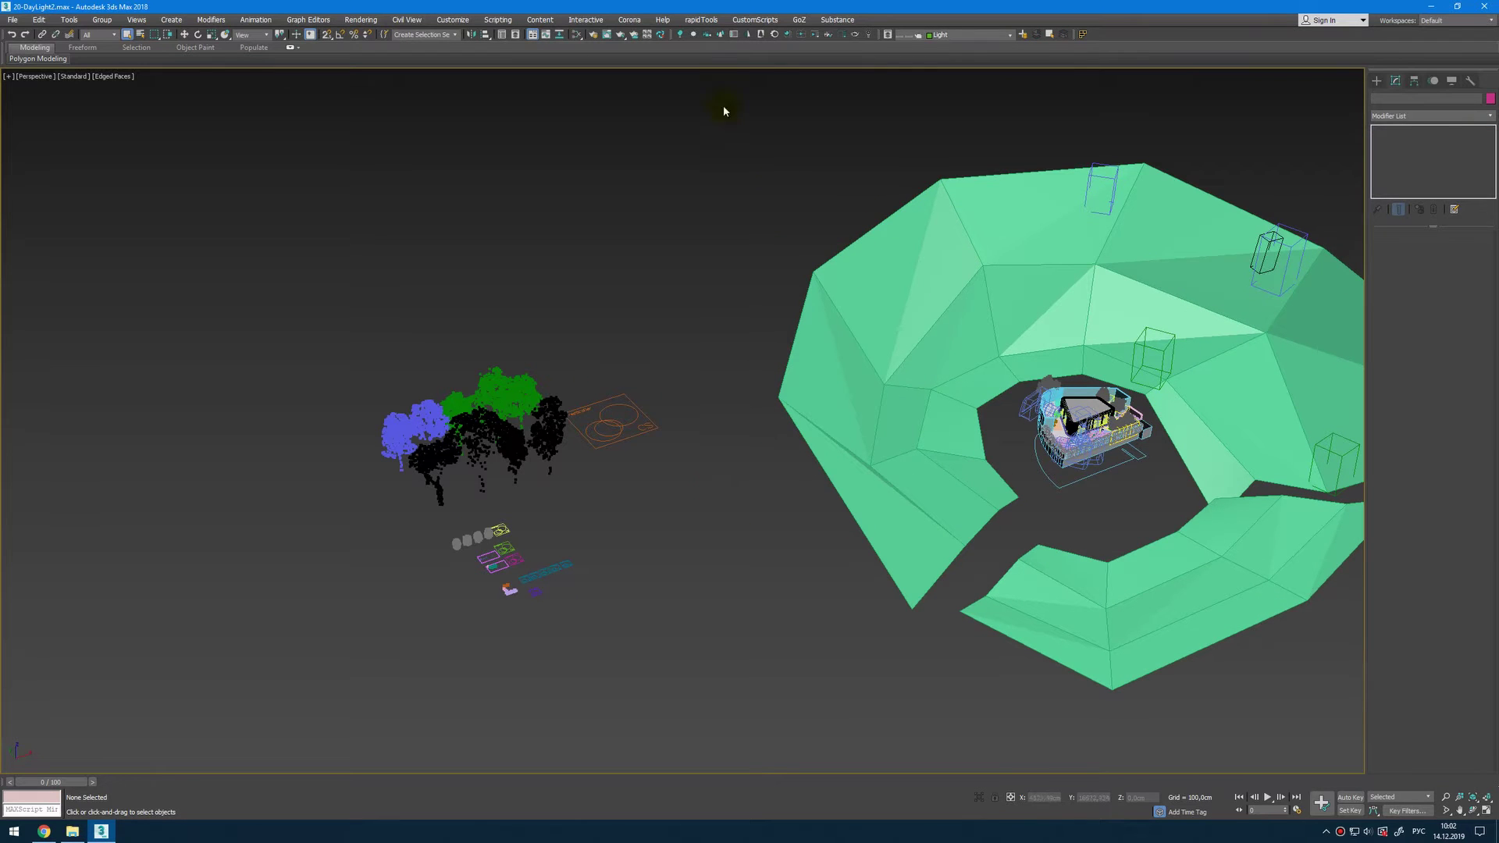
pyautogui.click(729, 33)
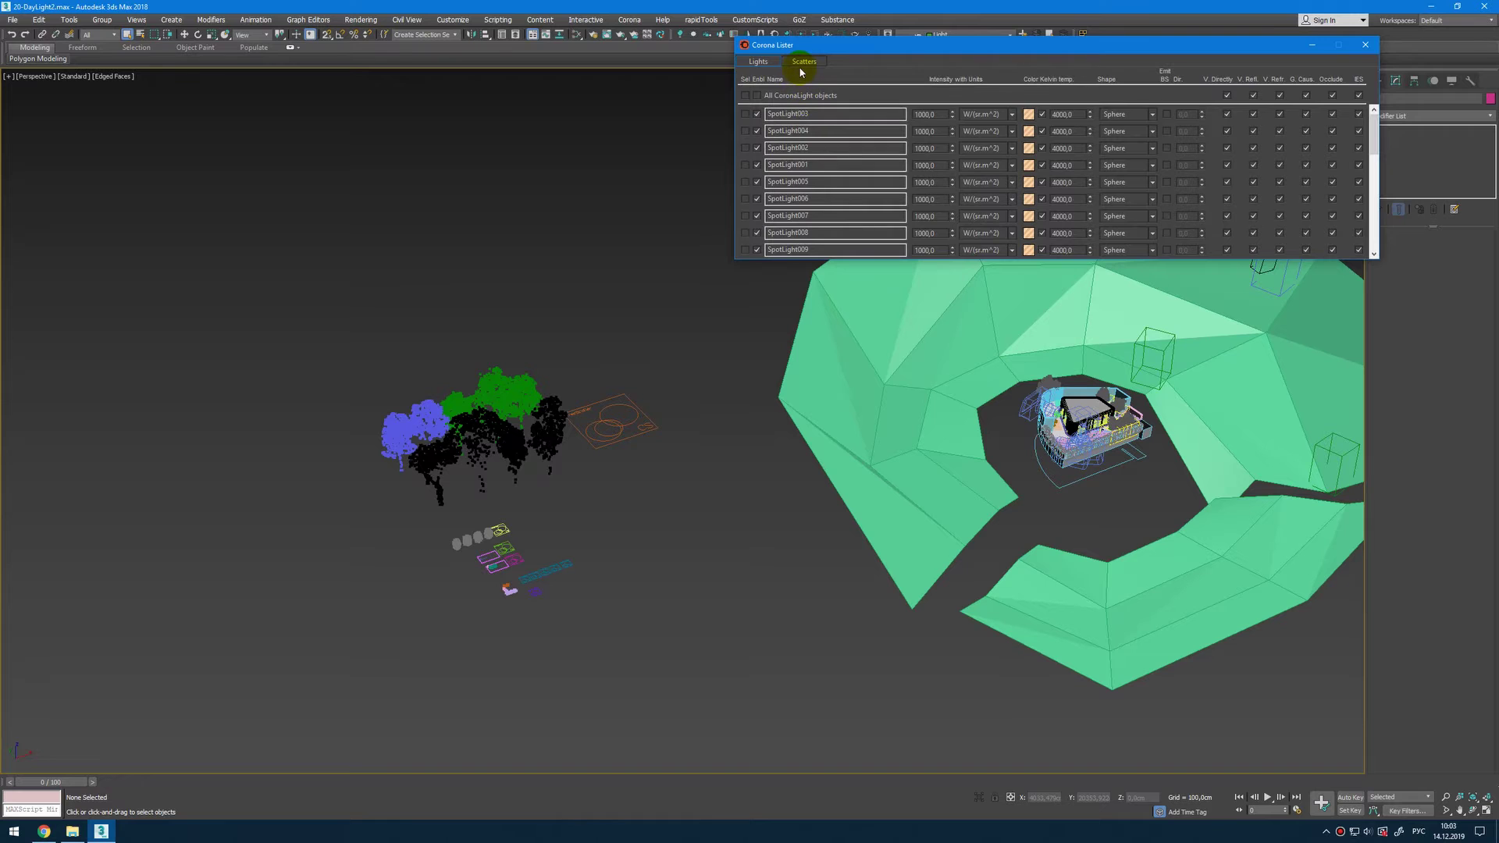
pyautogui.click(804, 62)
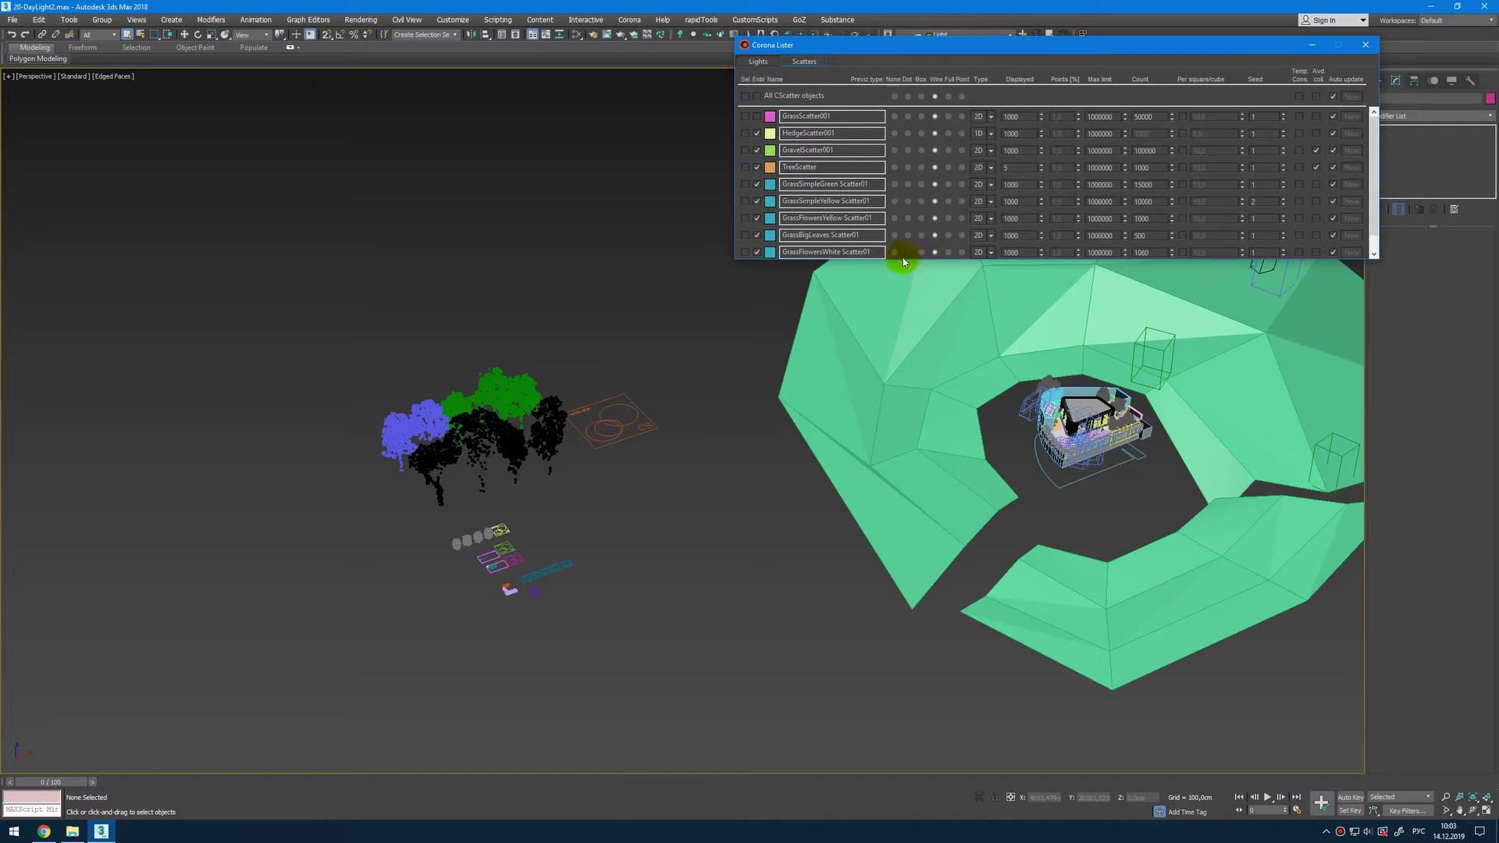
pyautogui.moveTo(900, 256); pyautogui.dragTo(886, 335)
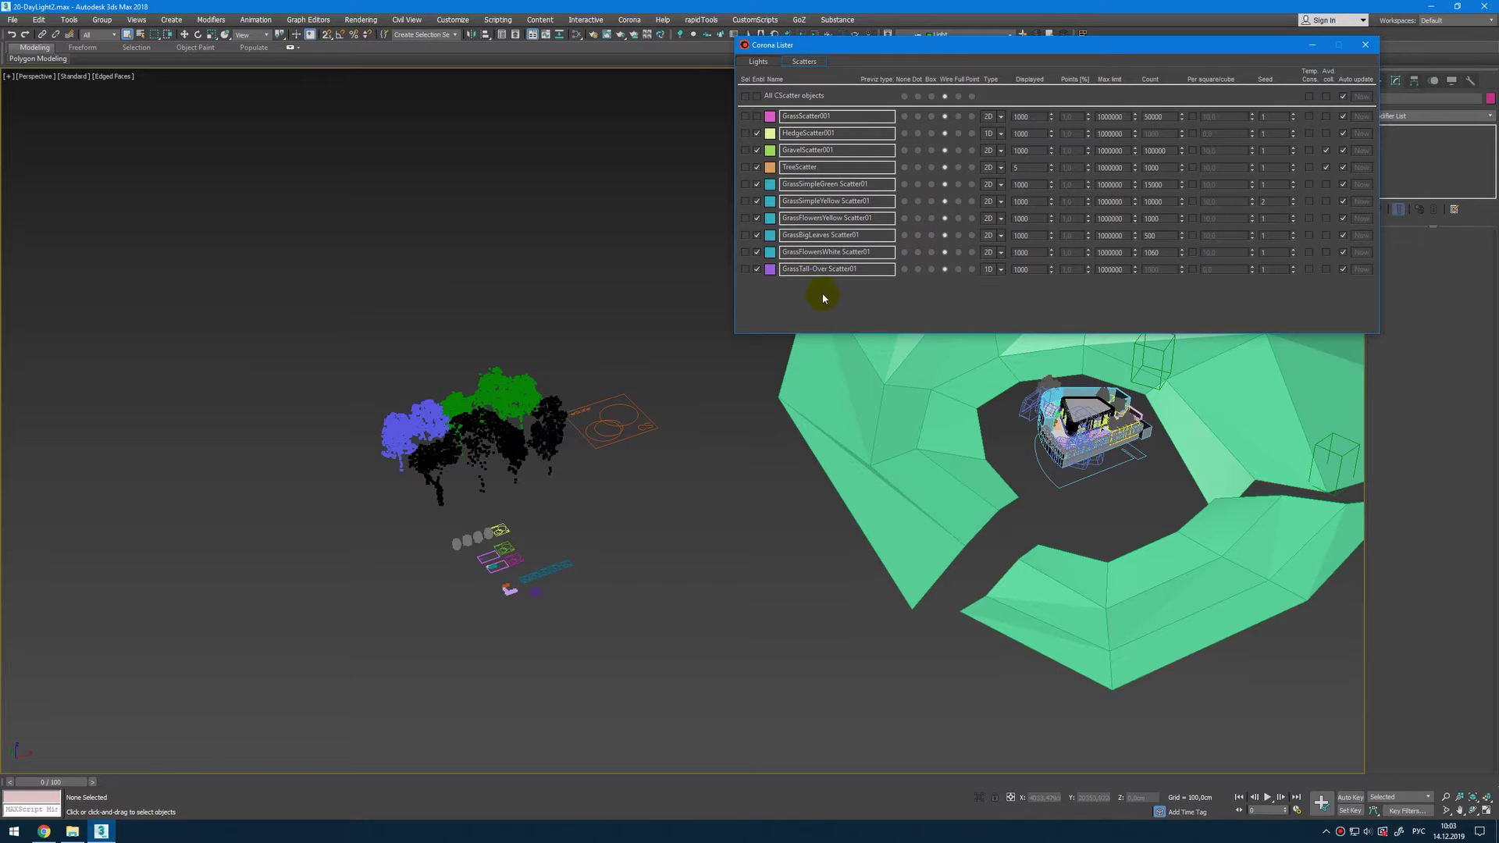
# Delete the scatter objects GrassFlowersWhite Scatter01, GrassBigLeaves Scatter01 and GrassScatter001.
pyautogui.click(745, 253)
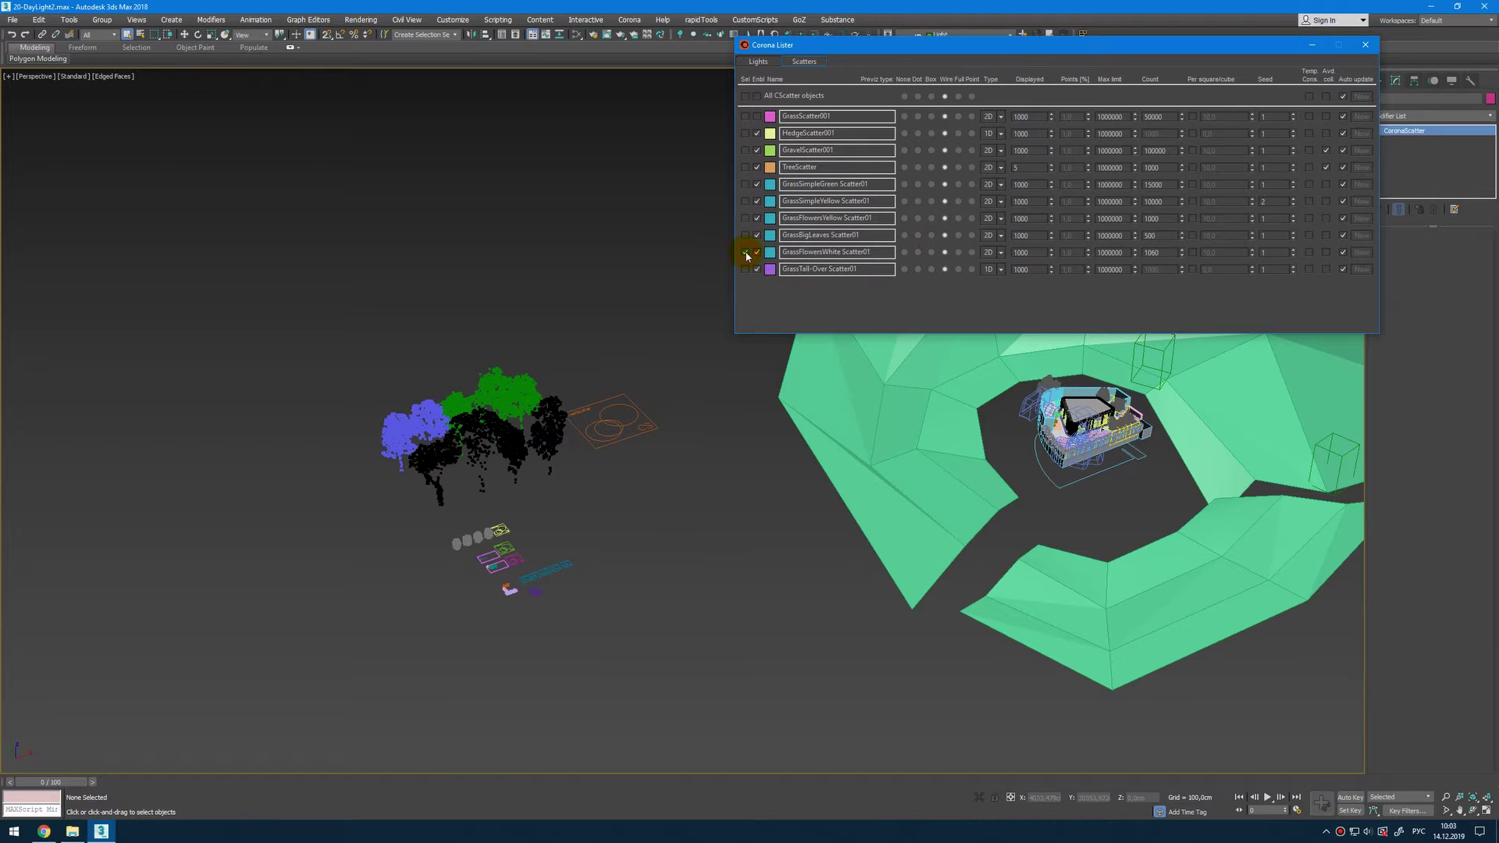
pyautogui.moveTo(781, 437); pyautogui.dragTo(676, 542, button='middle')
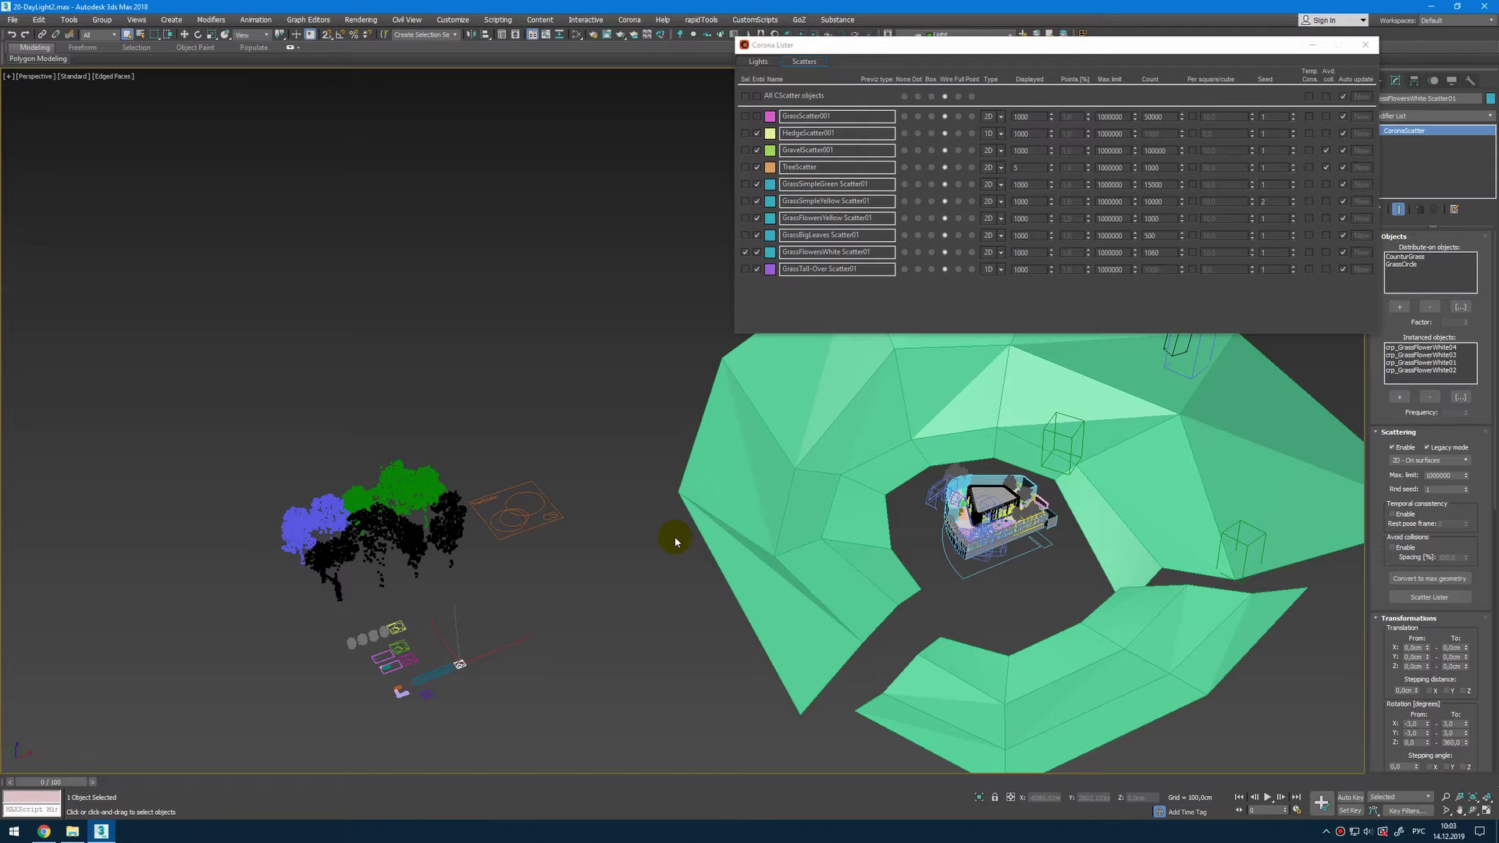
pyautogui.press('Delete')
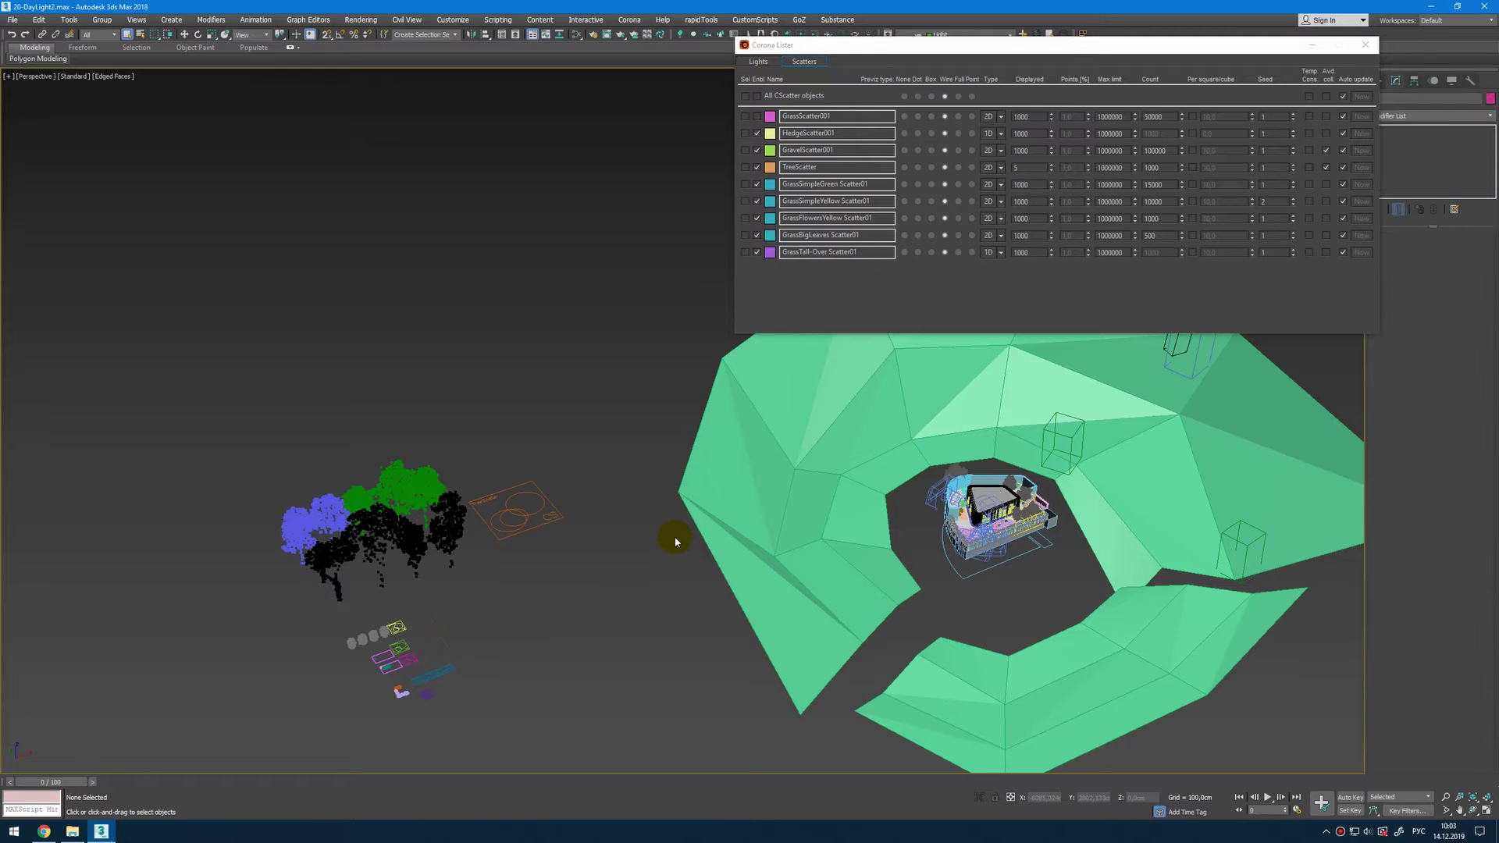
pyautogui.click(745, 235)
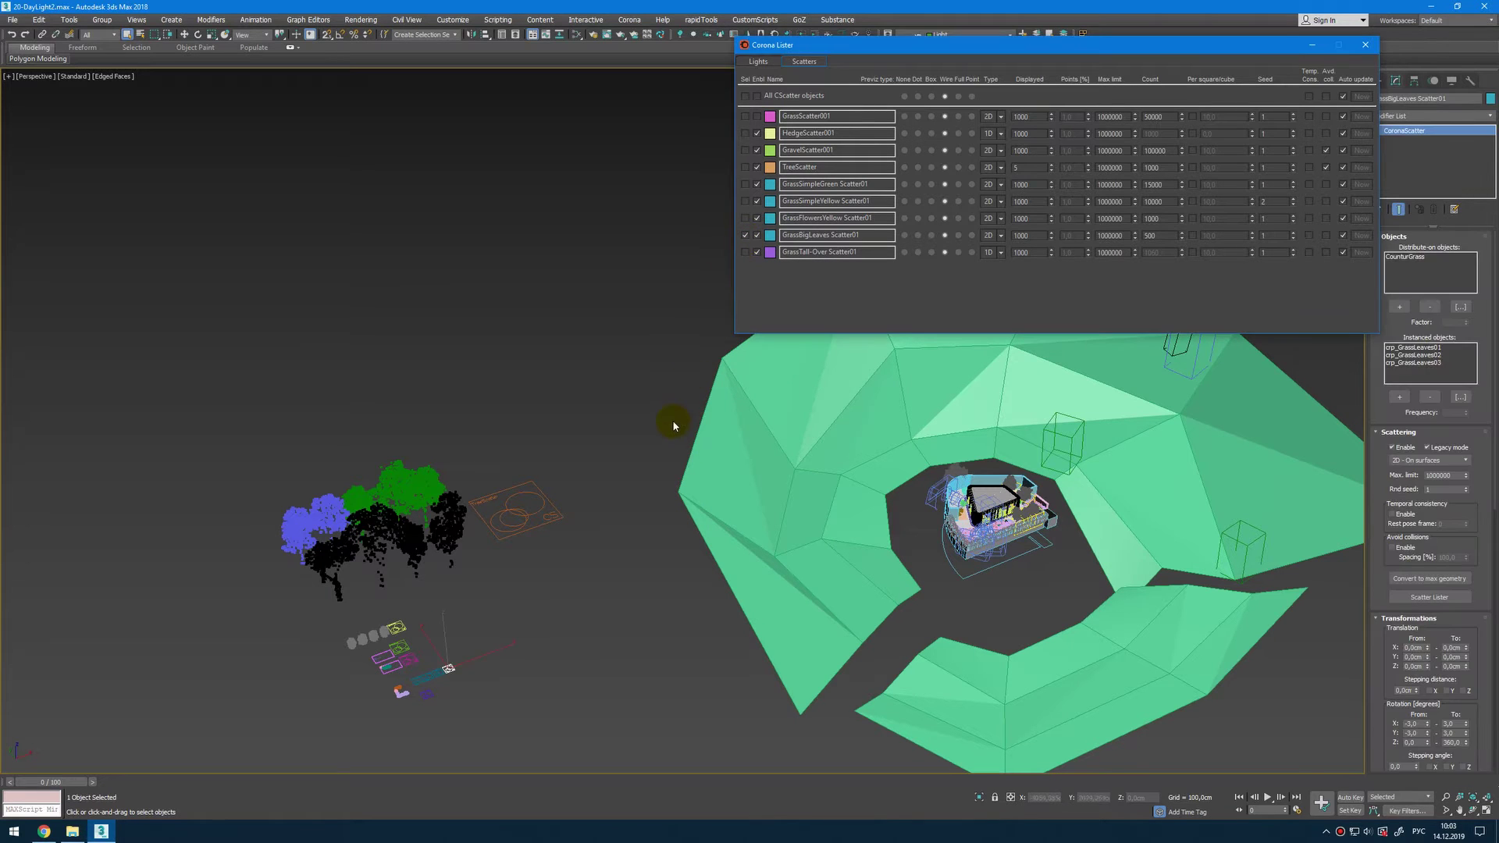
pyautogui.press('Delete')
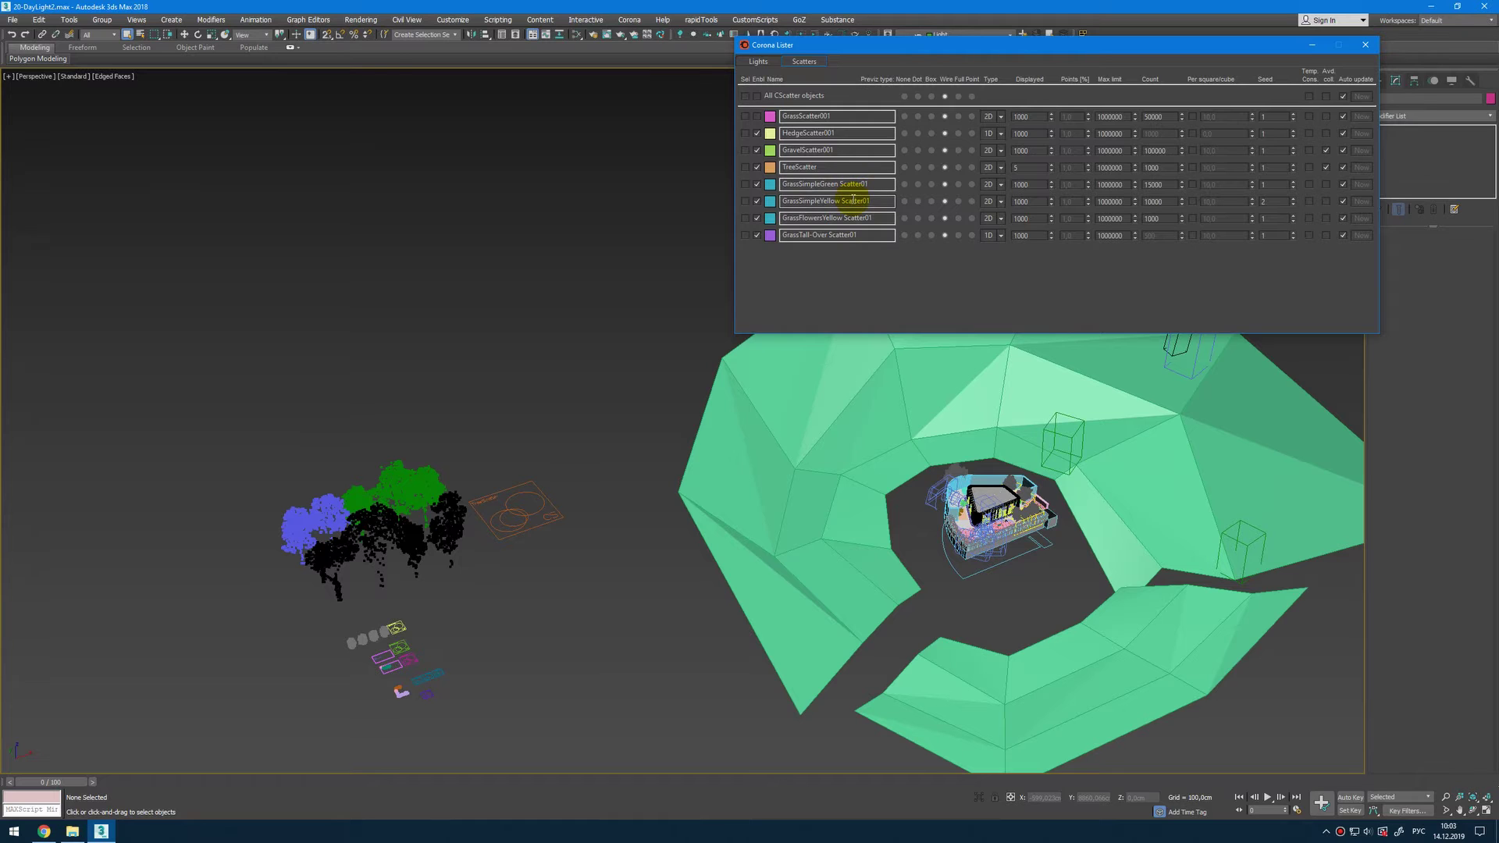
pyautogui.click(746, 117)
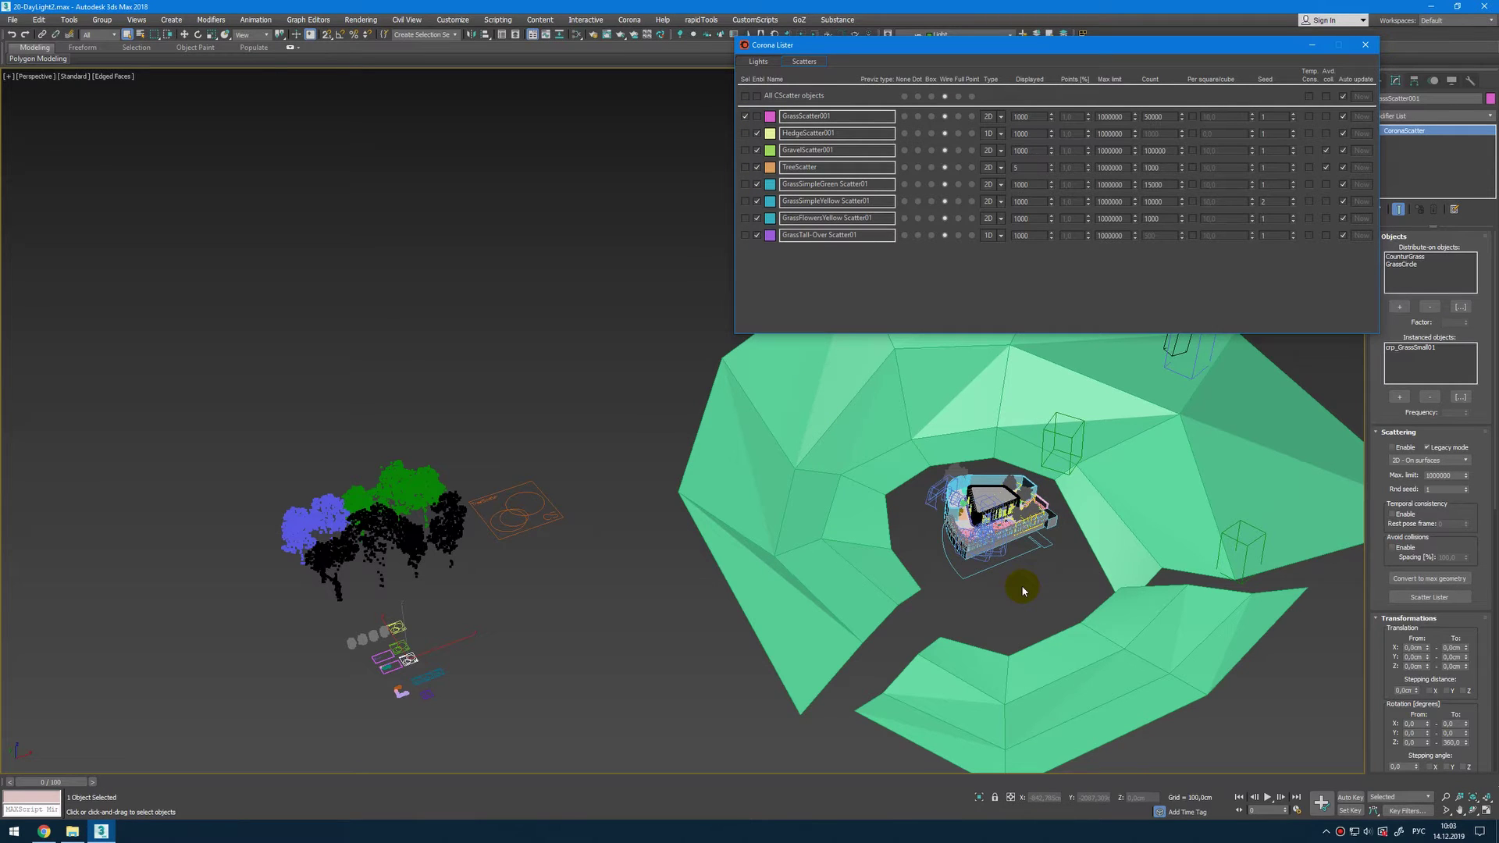
pyautogui.press('Delete')
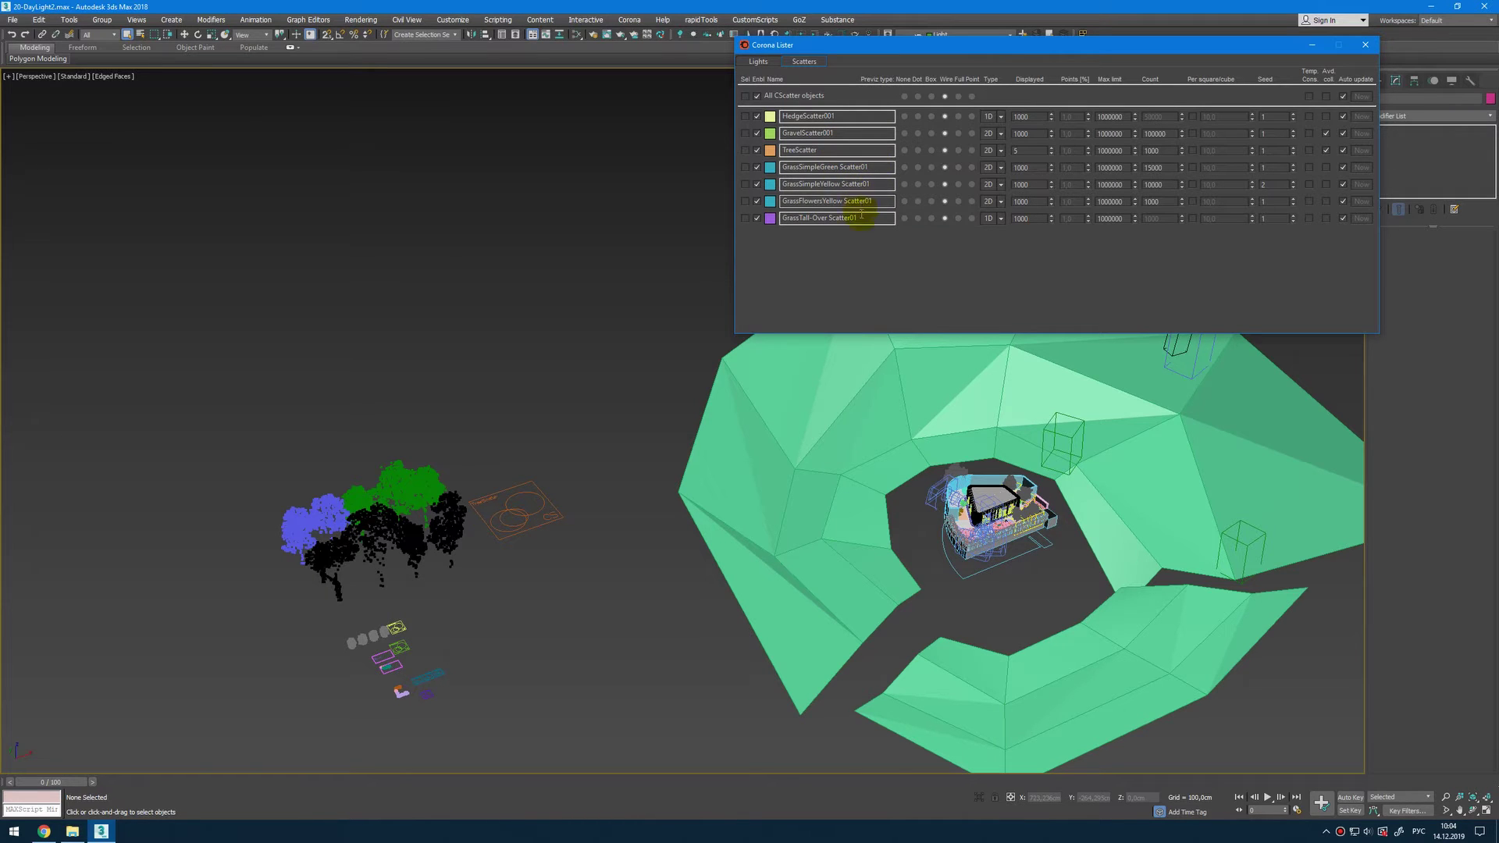
# Isolate the CounturGrass Overgrowth line, delete its spline along the planting bed beside the curved wall, and end isolation.
pyautogui.scroll(5, 1006, 555)
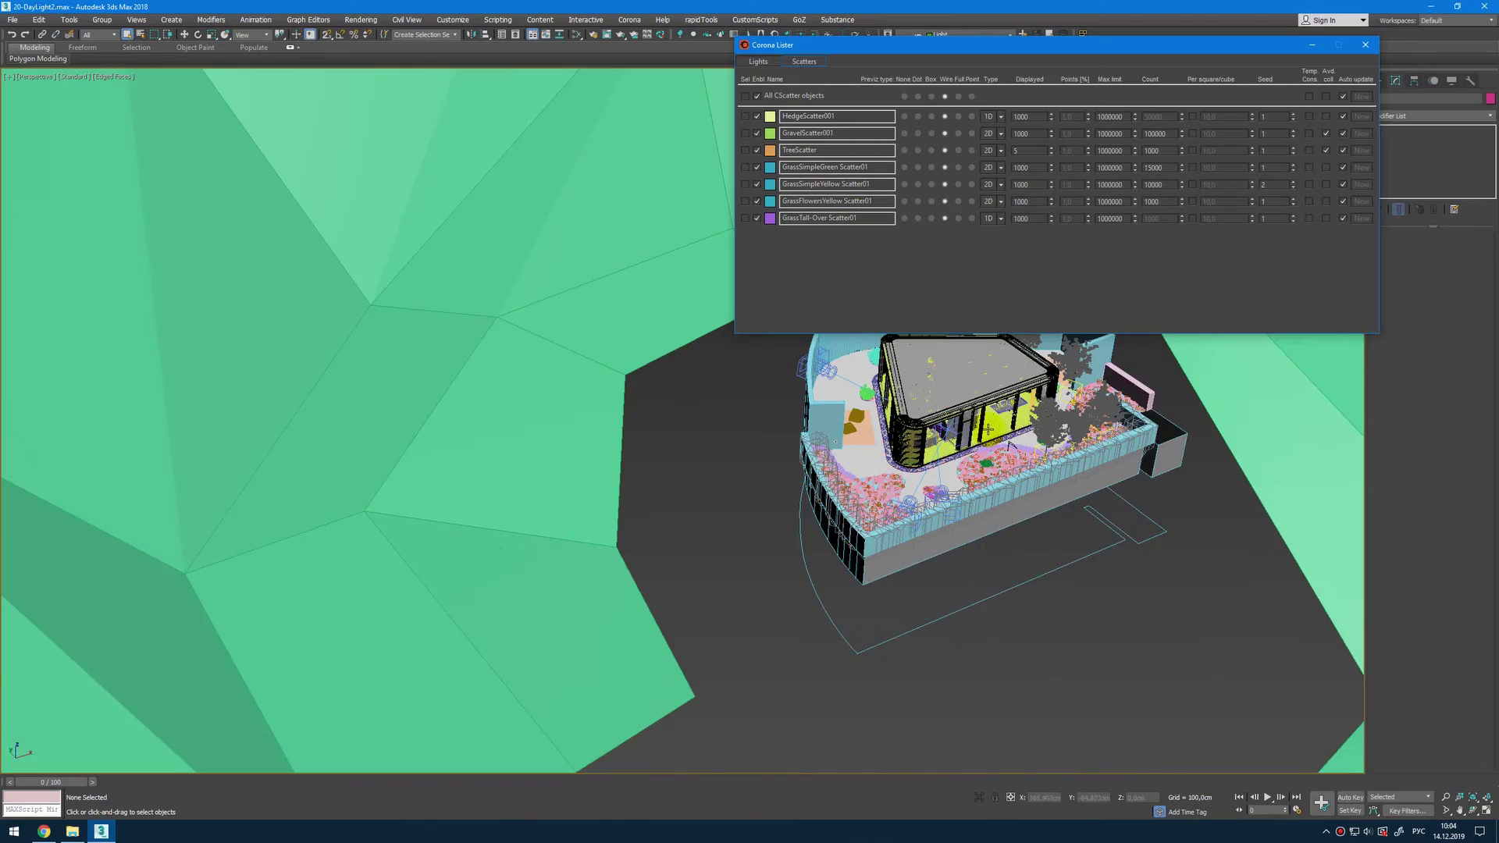
pyautogui.scroll(5, 1000, 518)
pyautogui.scroll(5, 534, 502)
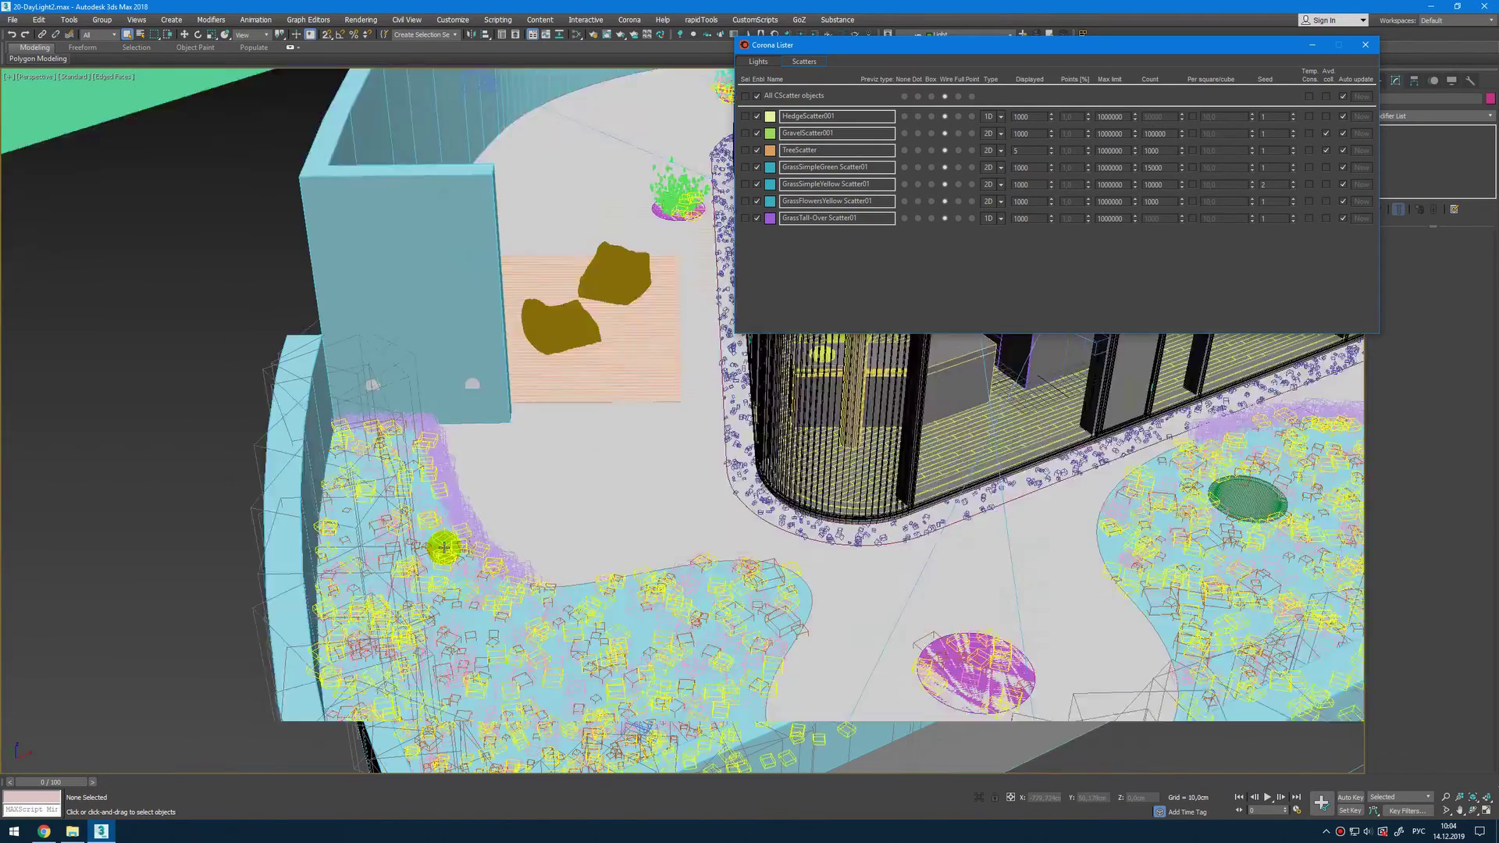
pyautogui.click(470, 517)
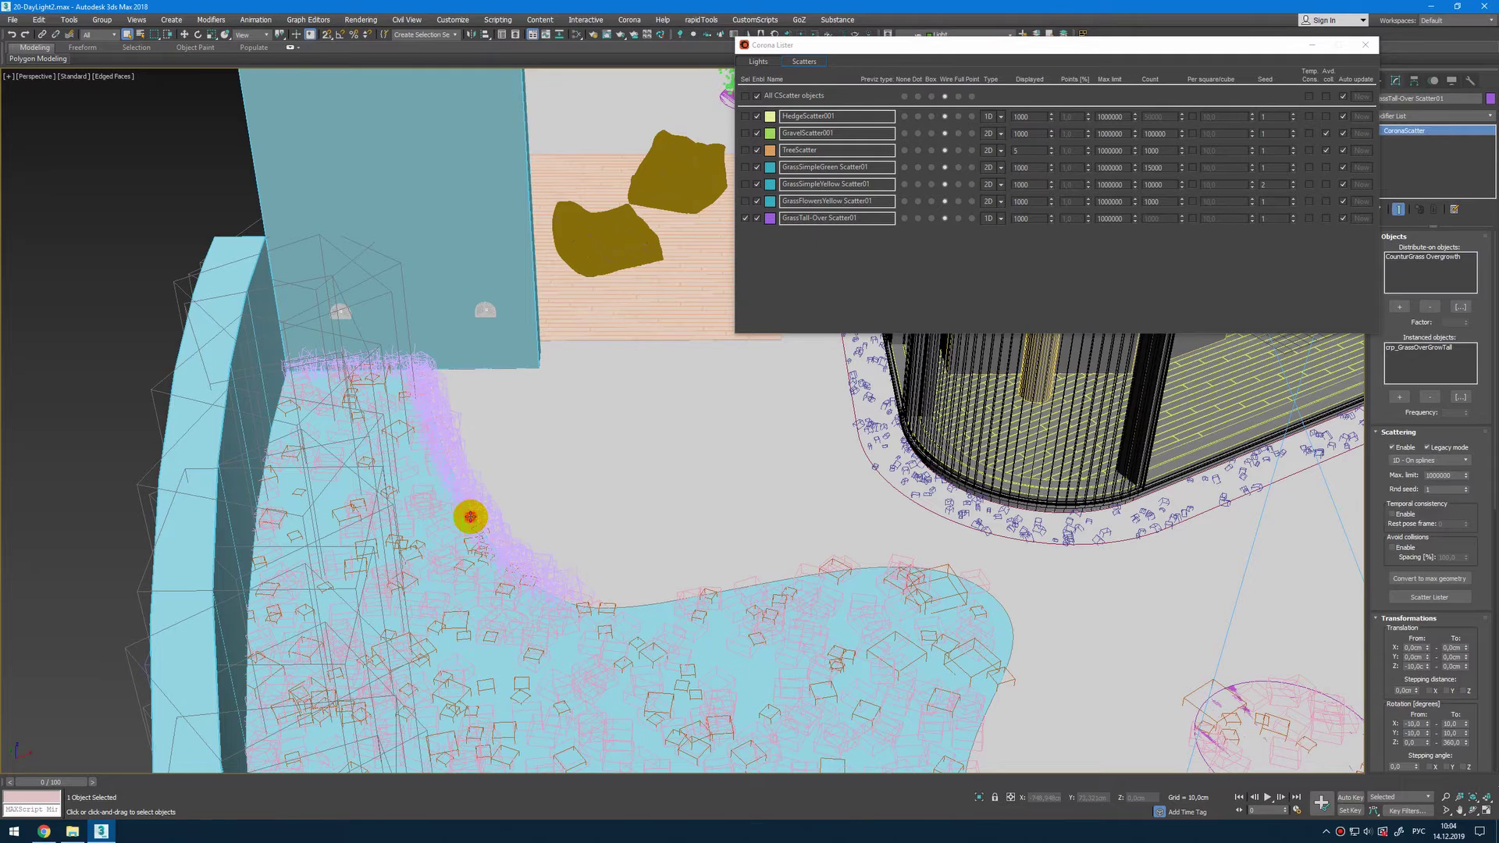
pyautogui.click(470, 517)
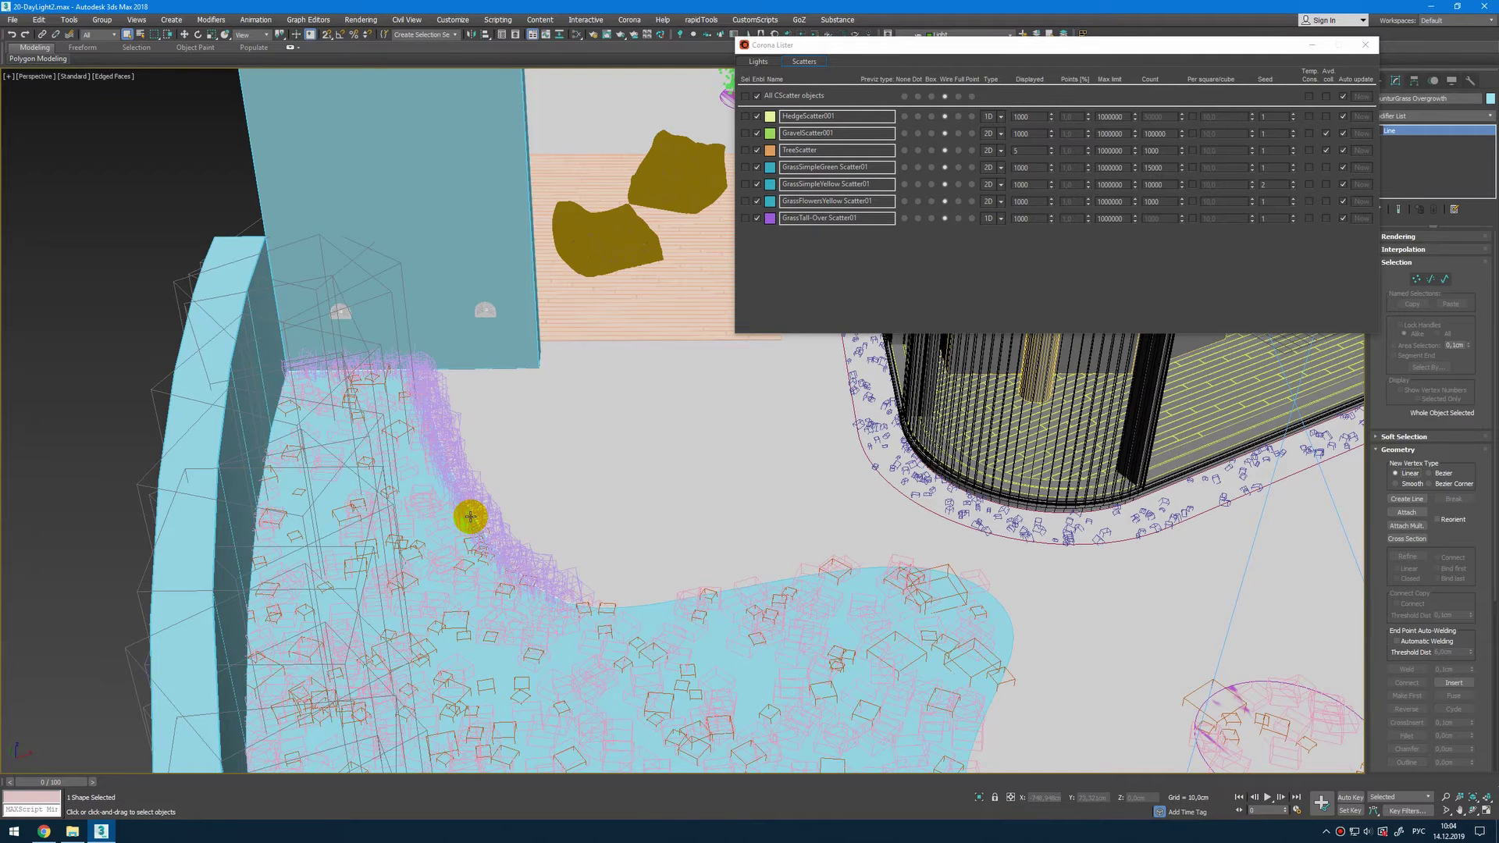
pyautogui.hotkey('alt', 'q')
pyautogui.press('3')
pyautogui.moveTo(508, 390); pyautogui.dragTo(234, 648)
pyautogui.press('Delete')
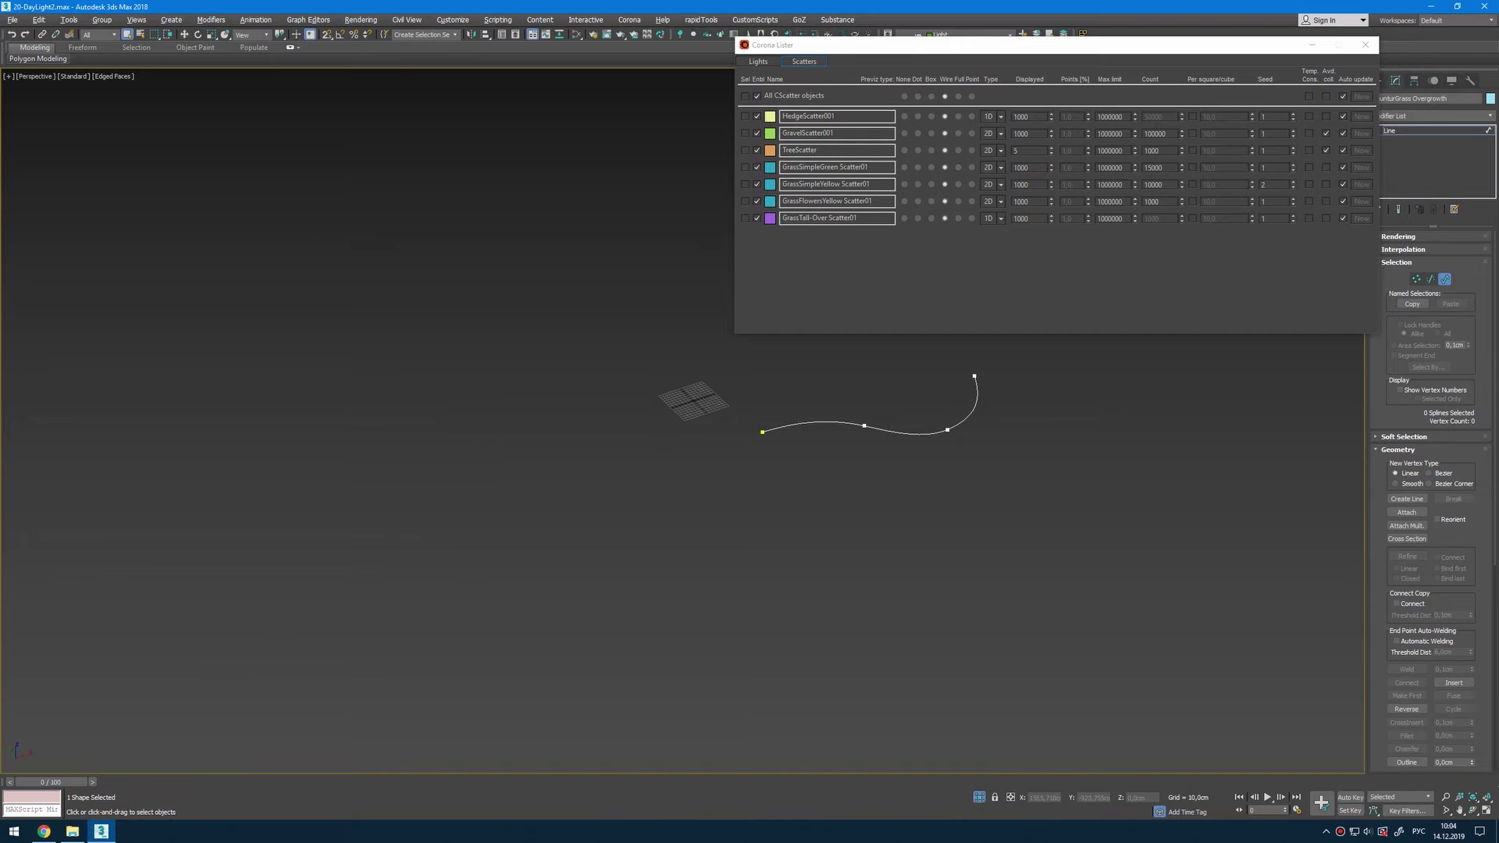
pyautogui.click(1417, 131)
pyautogui.click(979, 797)
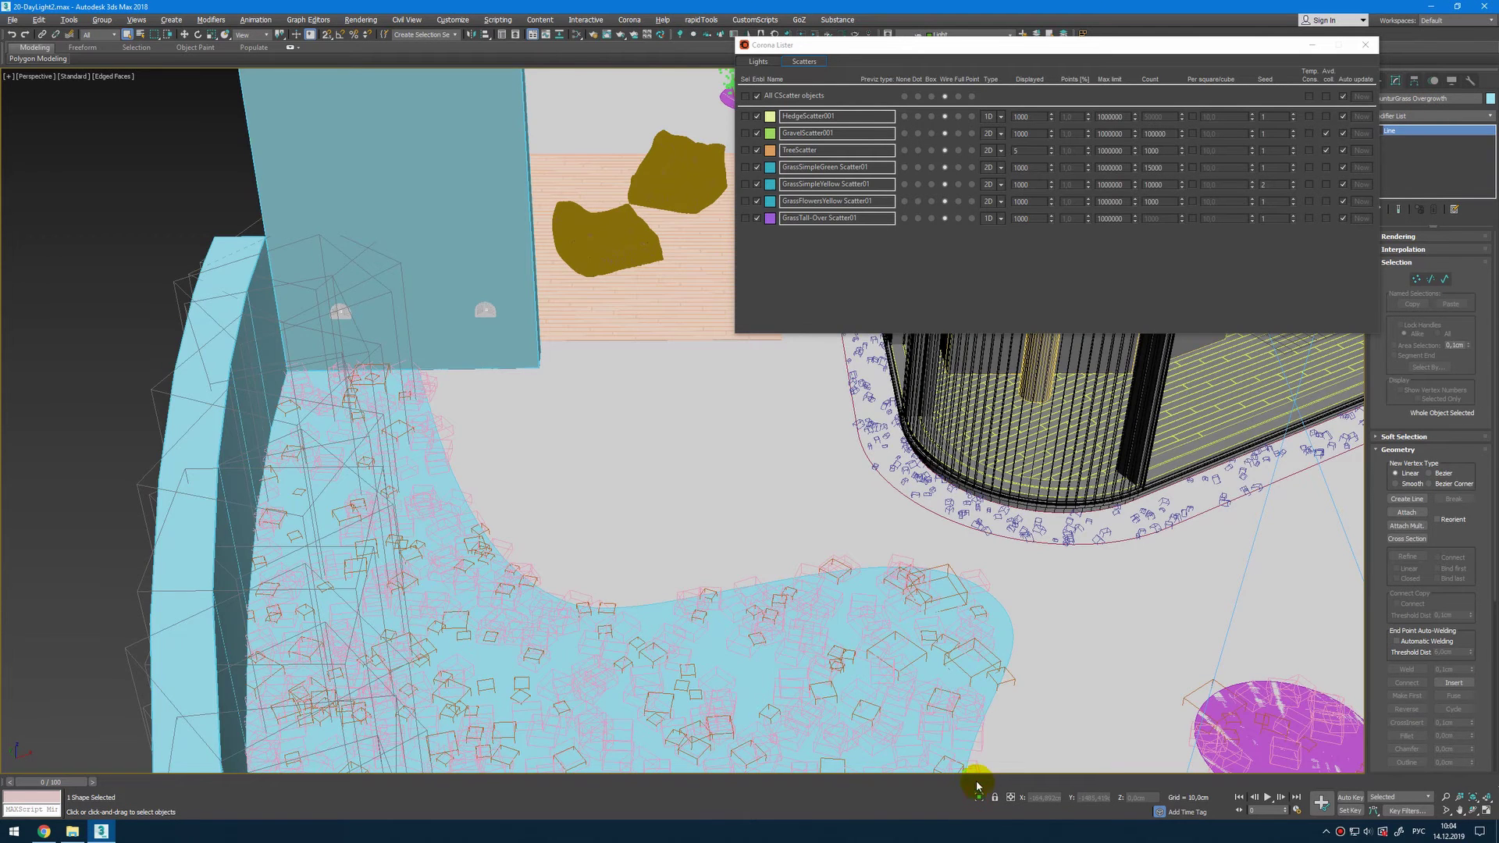
# Widen the scatter list and set the displayed count of HedgeScatter001, GravelScatter001 and GrassSimpleGreen Scatter01 to 5.
pyautogui.scroll(-5, 812, 547)
pyautogui.scroll(10, 813, 549)
pyautogui.click(695, 454)
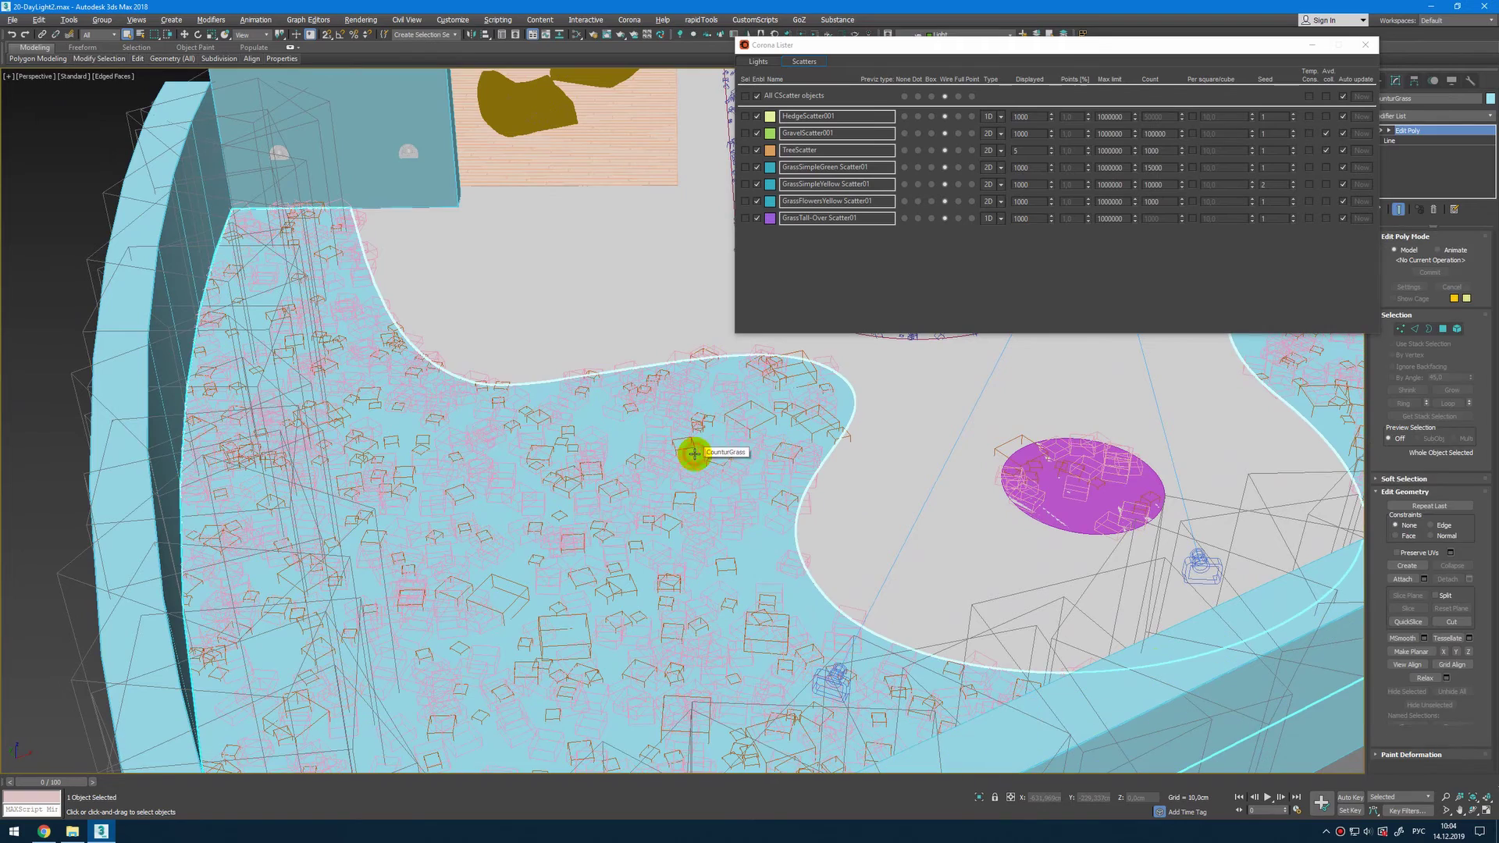
pyautogui.click(690, 453)
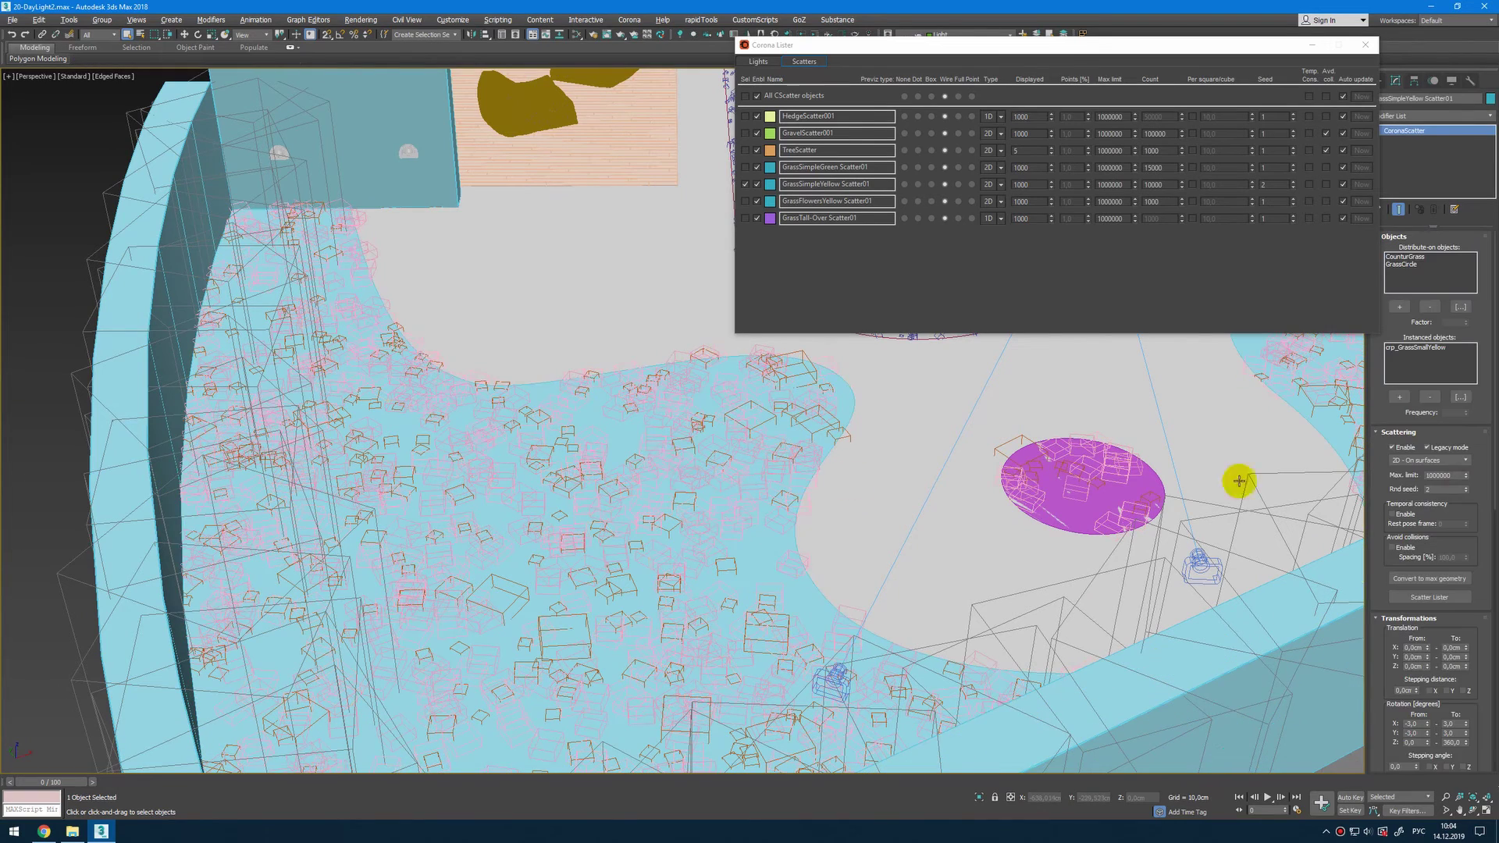
pyautogui.moveTo(735, 304); pyautogui.dragTo(460, 306)
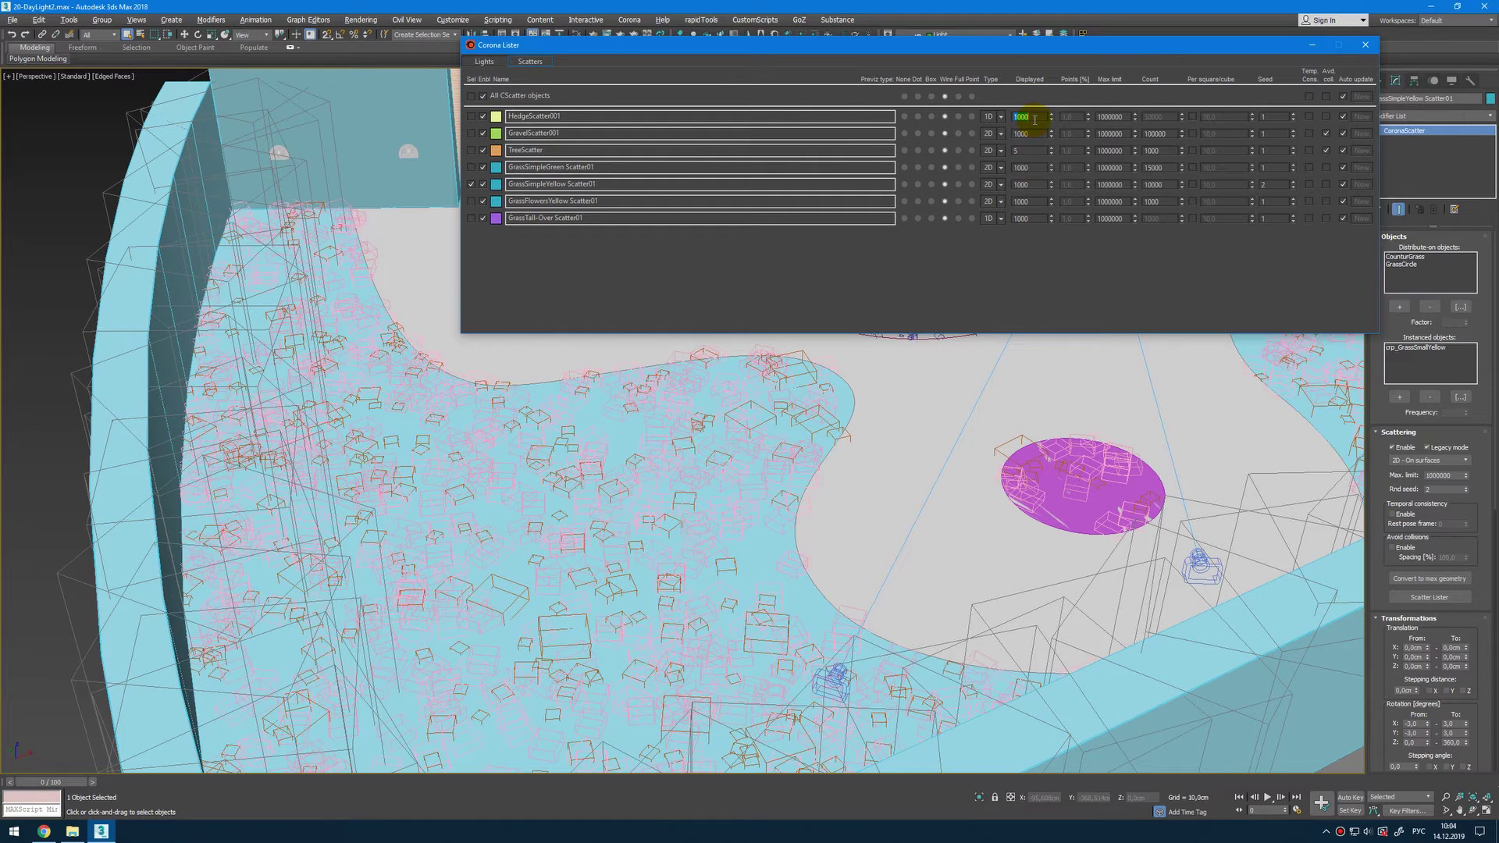
pyautogui.write('5')
pyautogui.press('Tab')
pyautogui.press('Tab')
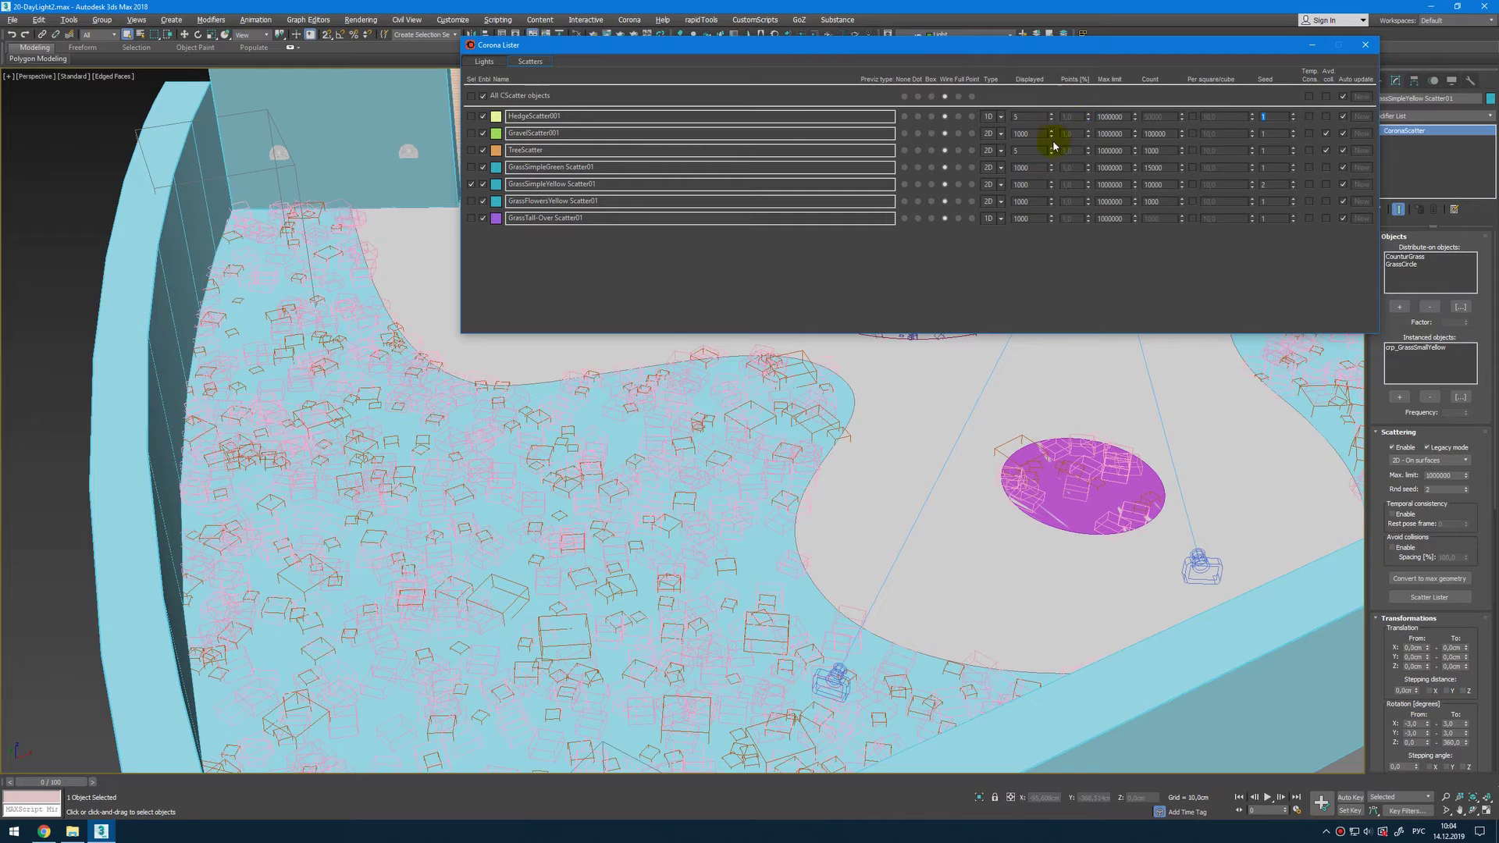
pyautogui.write('5')
pyautogui.press('Return')
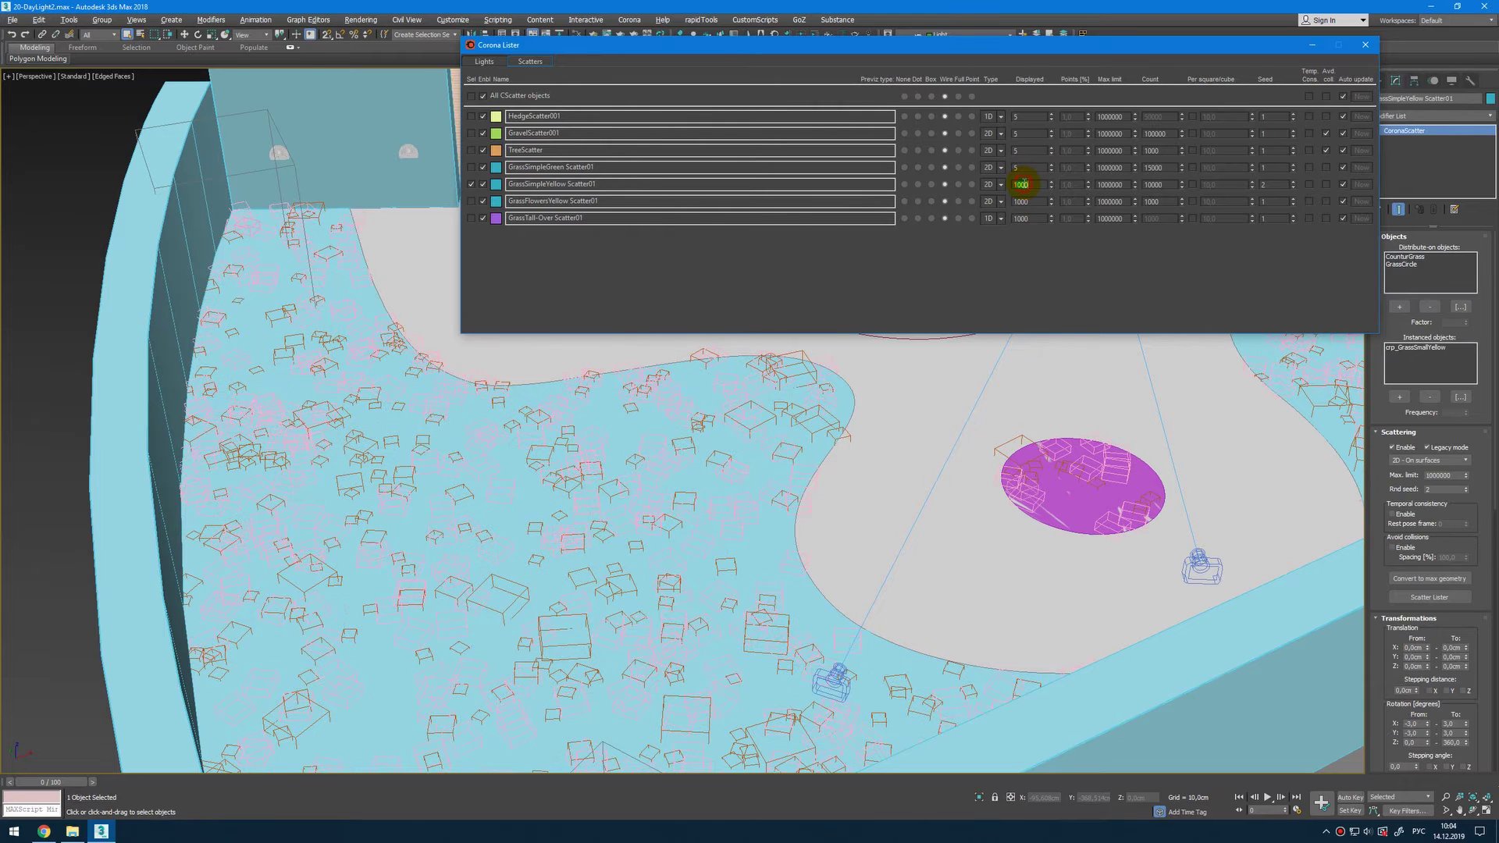
# Set the displayed count of GrassSimpleYellow Scatter01, GrassFlowersYellow Scatter01 and GrassTall-Over Scatter01 to 5, and close the lister.
pyautogui.write('5')
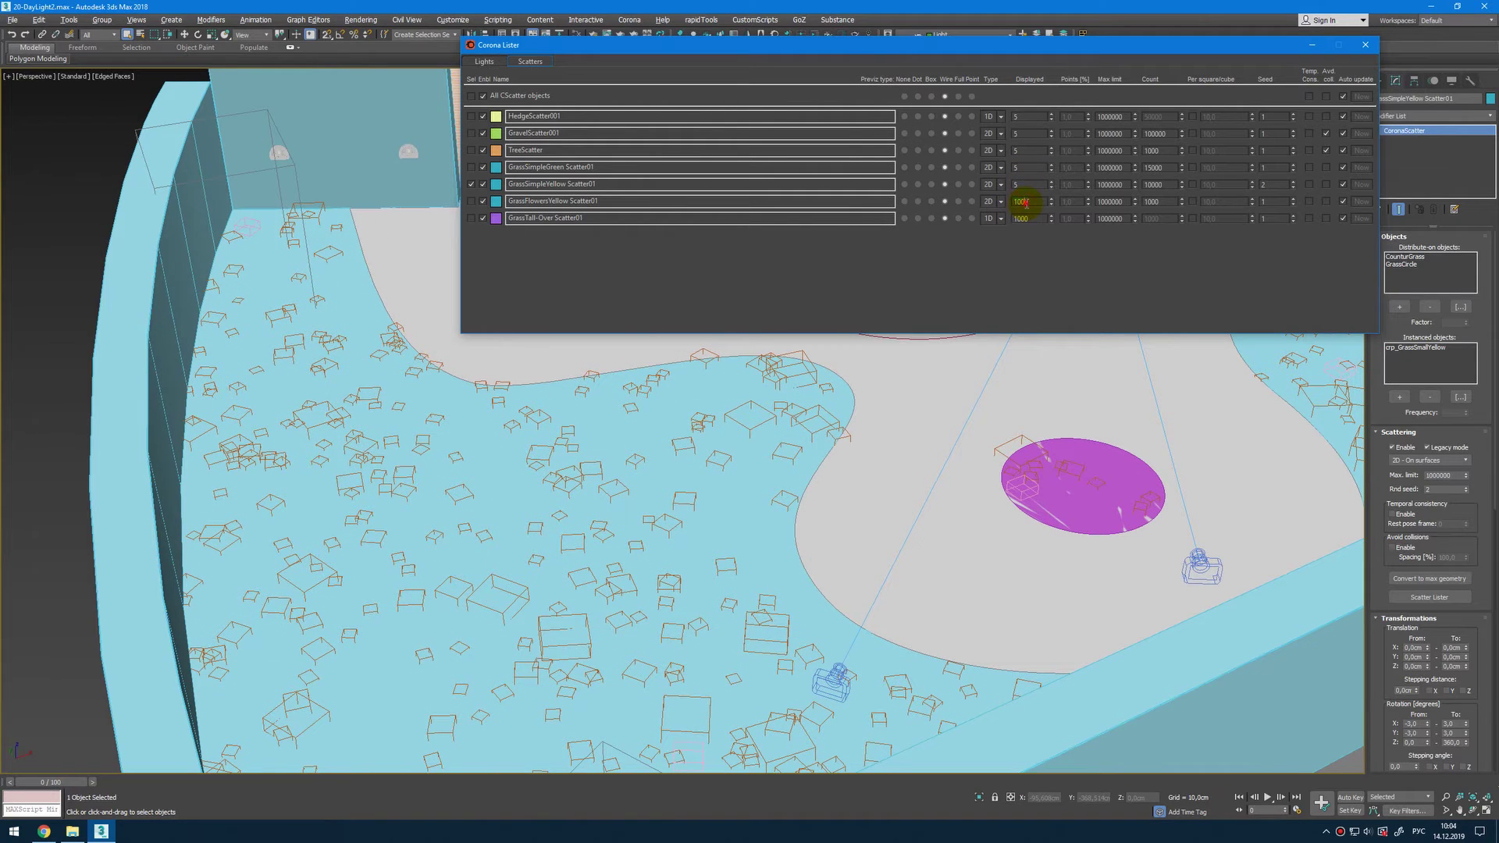
pyautogui.write('5')
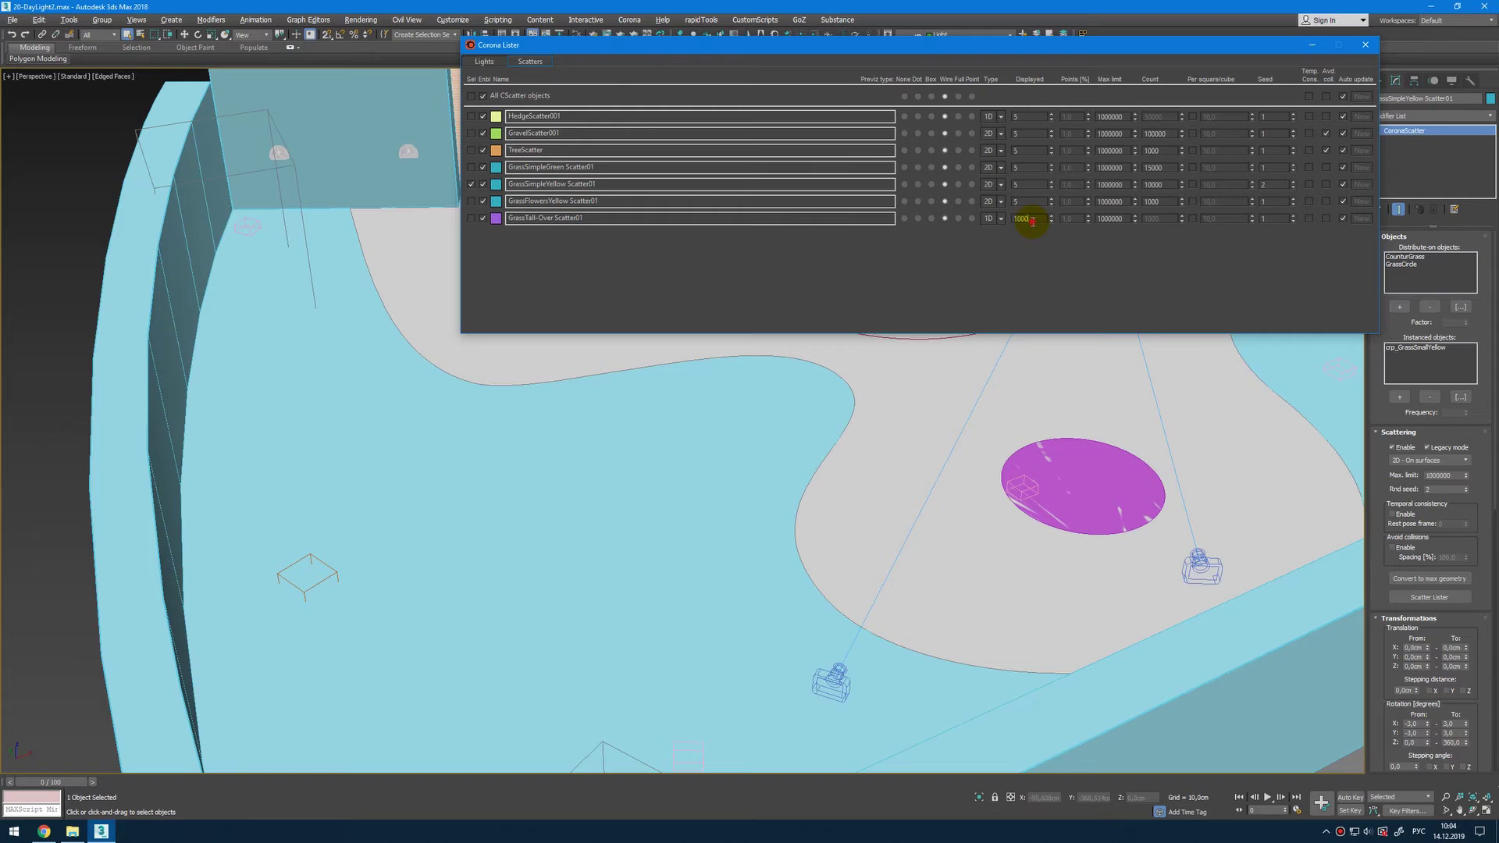
pyautogui.write('5')
pyautogui.click(1366, 44)
# Delete the flat outline spline lying beneath the building's base.
pyautogui.scroll(-15, 1037, 361)
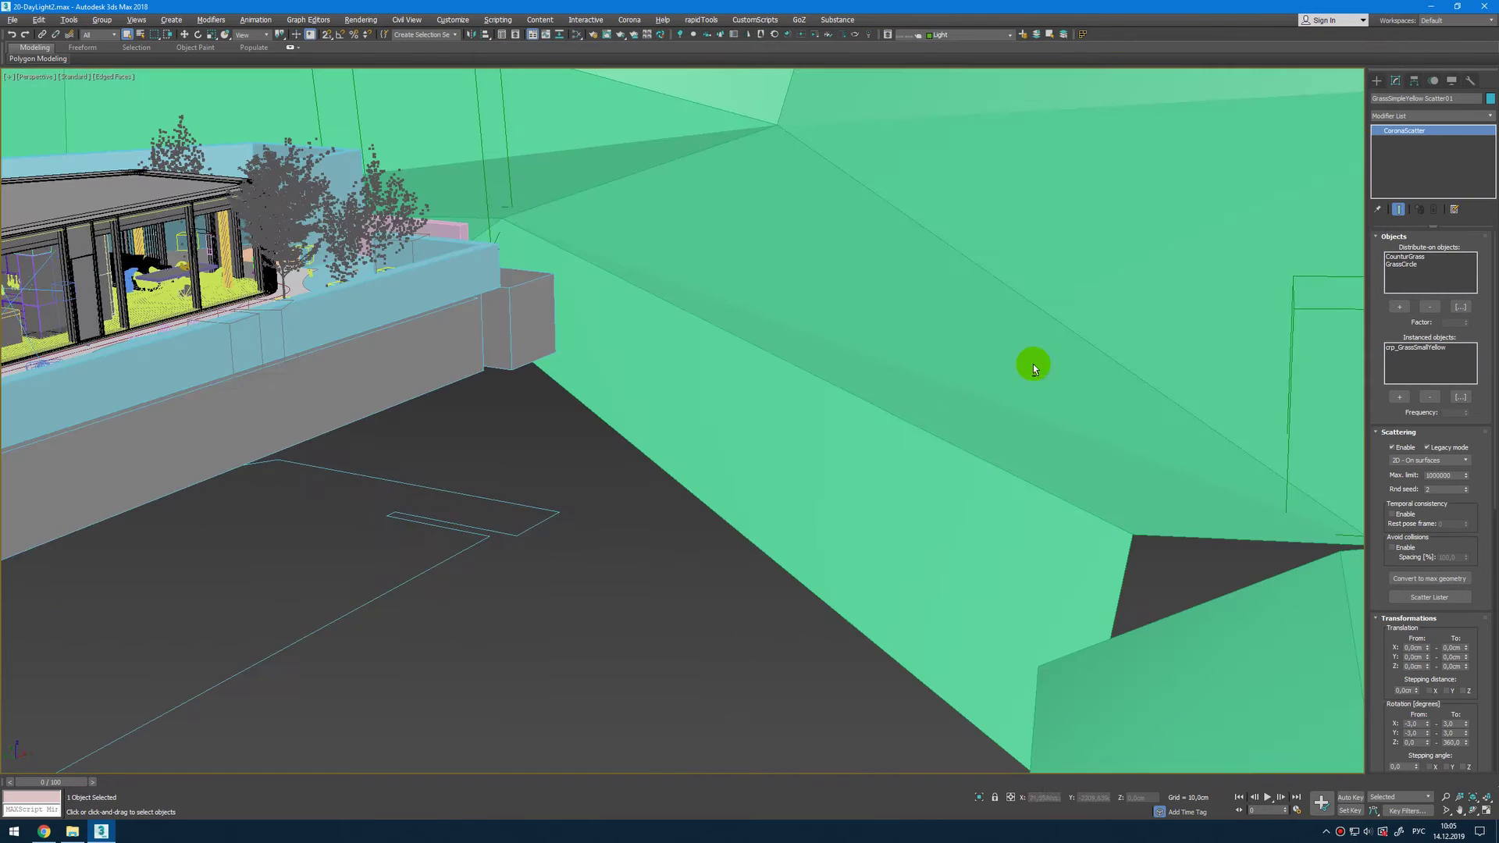
pyautogui.scroll(15, 817, 400)
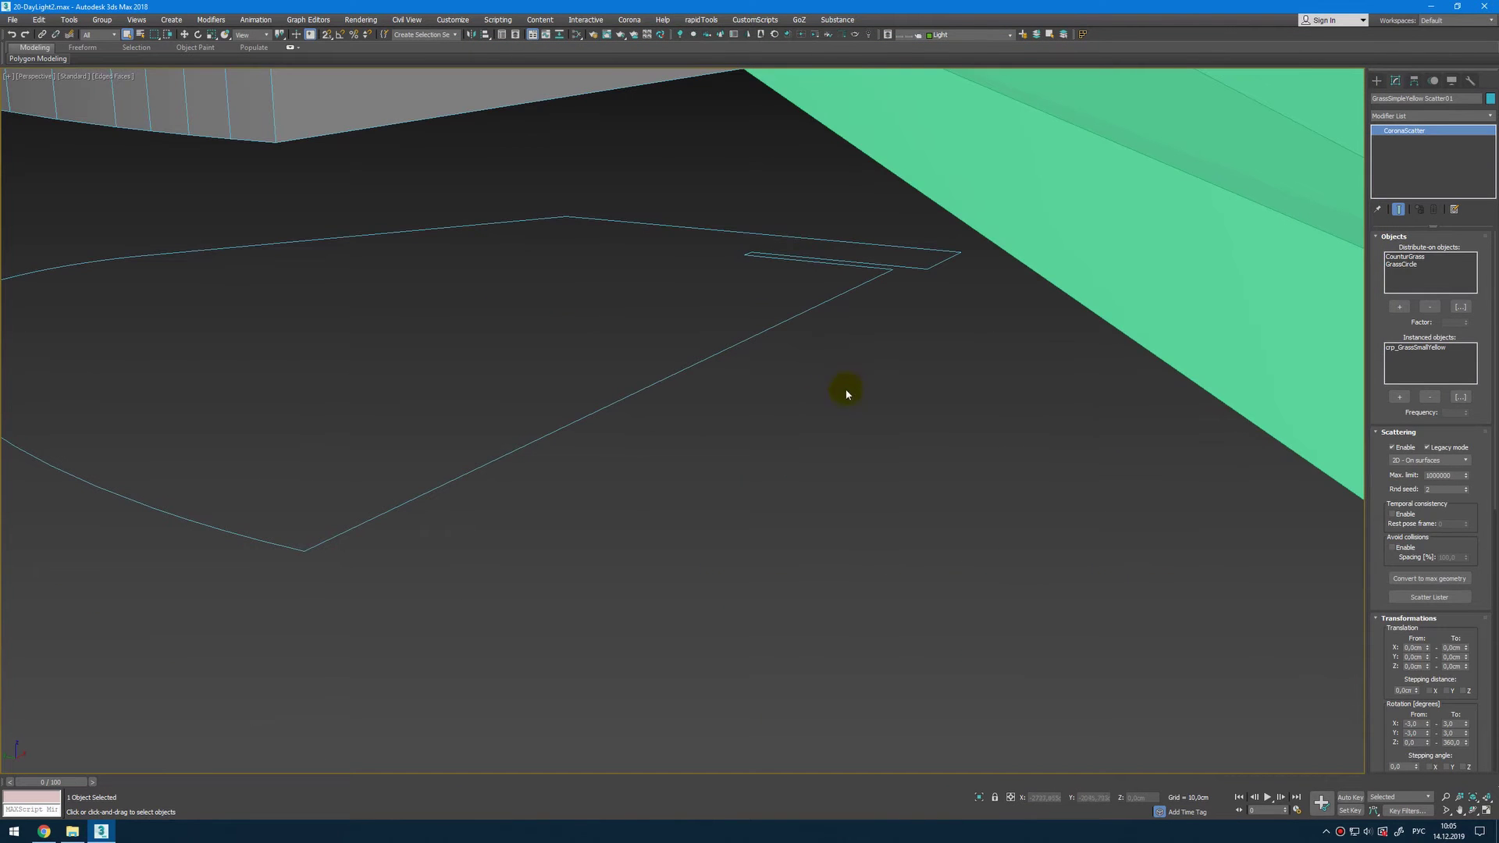
pyautogui.click(692, 295)
pyautogui.press('Delete')
pyautogui.scroll(-15, 693, 295)
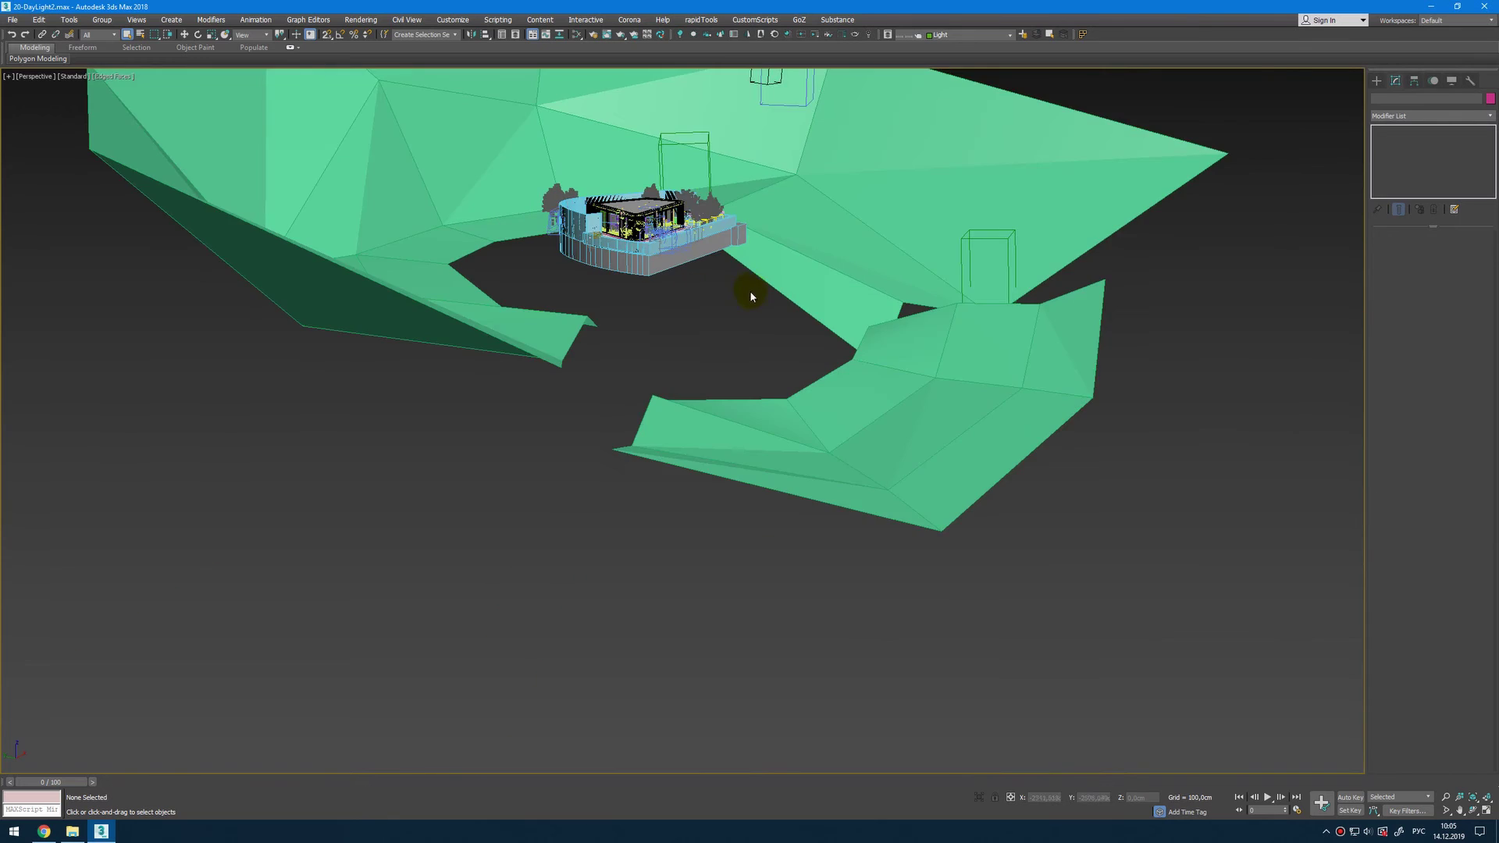
pyautogui.scroll(6, 803, 324)
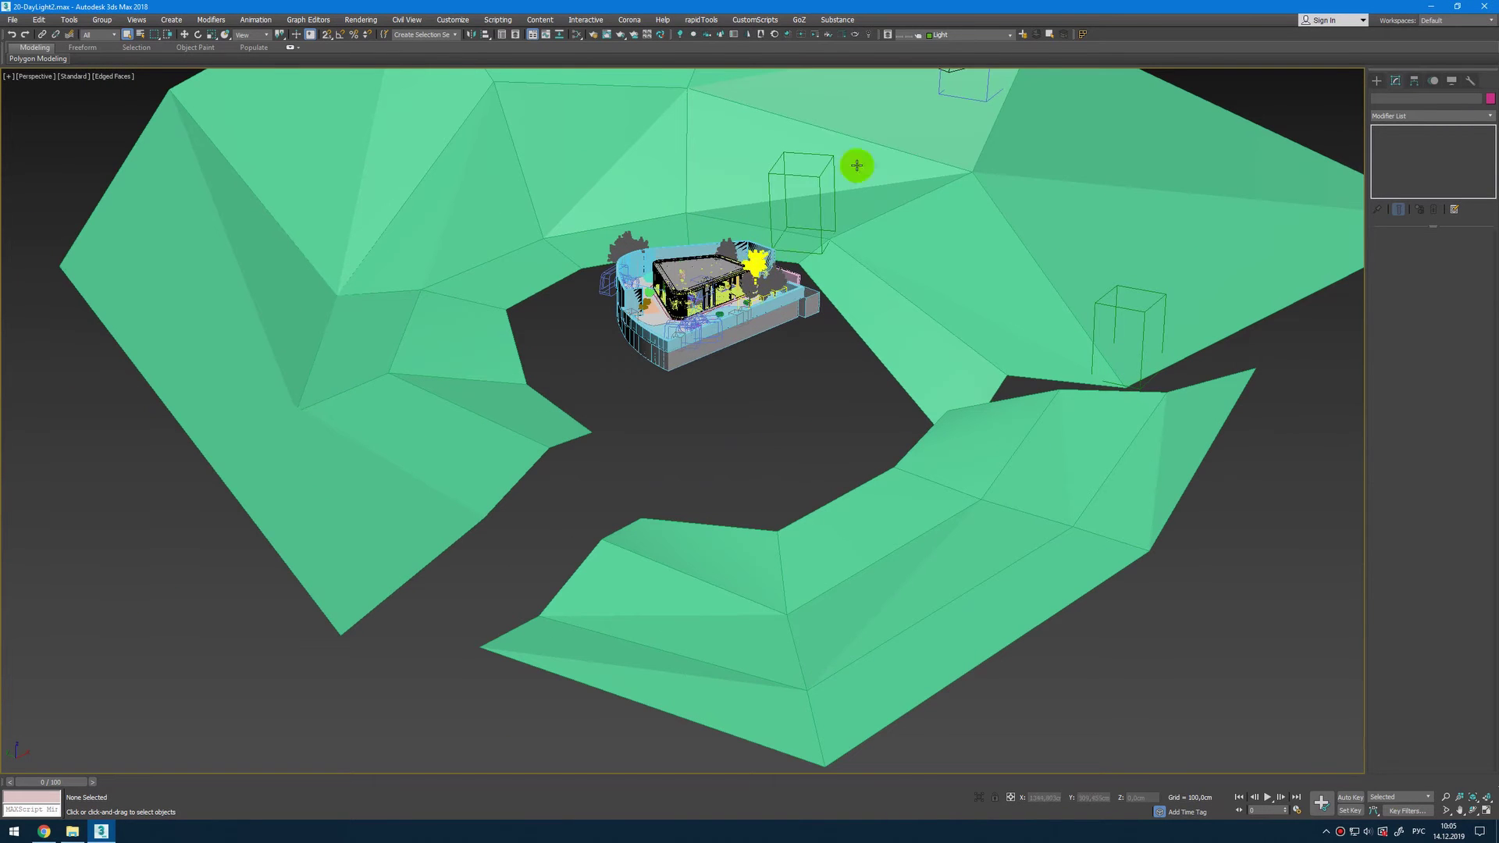
# Hide the Arch, Arch-Ceiling, Decor_Living, Decor_books, Decor_kitchen and Environment layers.
pyautogui.click(910, 34)
pyautogui.click(900, 49)
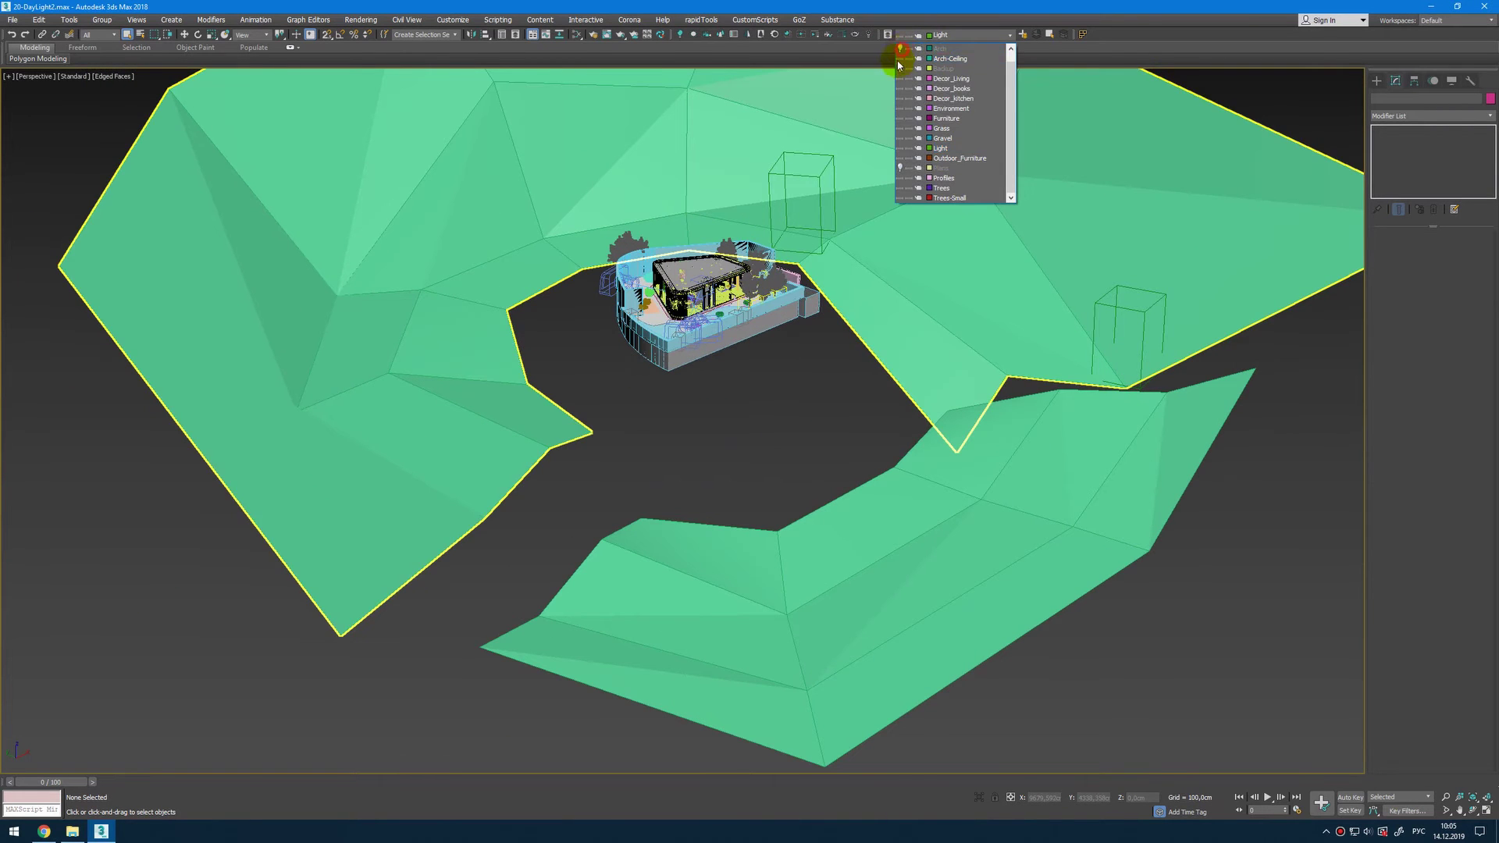
pyautogui.click(900, 58)
pyautogui.click(899, 78)
pyautogui.click(900, 88)
pyautogui.click(900, 98)
pyautogui.click(900, 108)
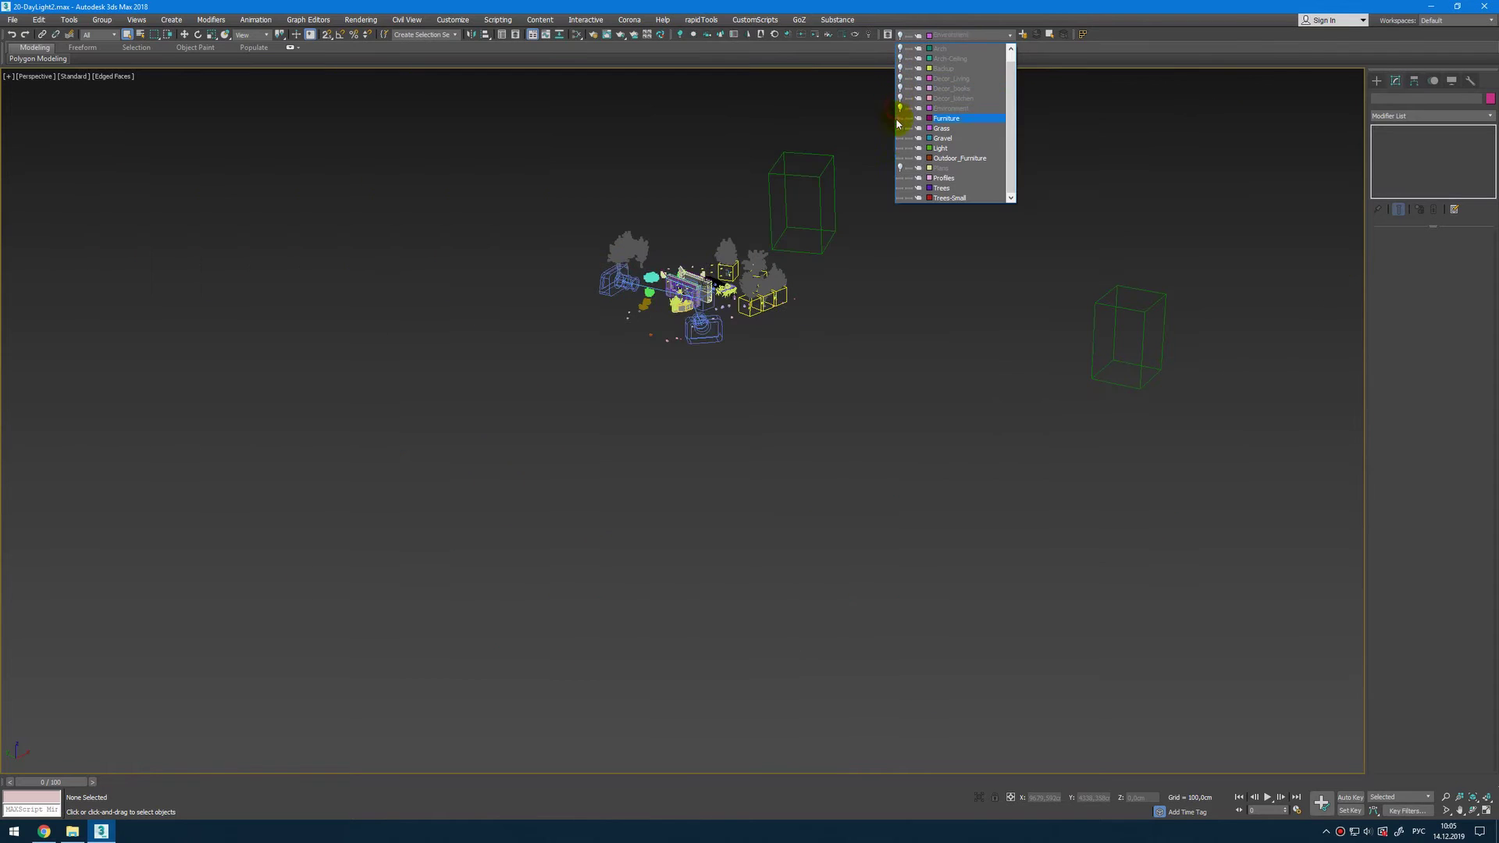
# Hide the Furniture, Grass, Gravel, Light, Outdoor_Furniture, Profiles, Trees and Trees-Small layers, and show the Plans layer.
pyautogui.click(899, 118)
pyautogui.click(900, 128)
pyautogui.click(899, 139)
pyautogui.click(900, 148)
pyautogui.click(900, 158)
pyautogui.click(900, 168)
pyautogui.click(899, 178)
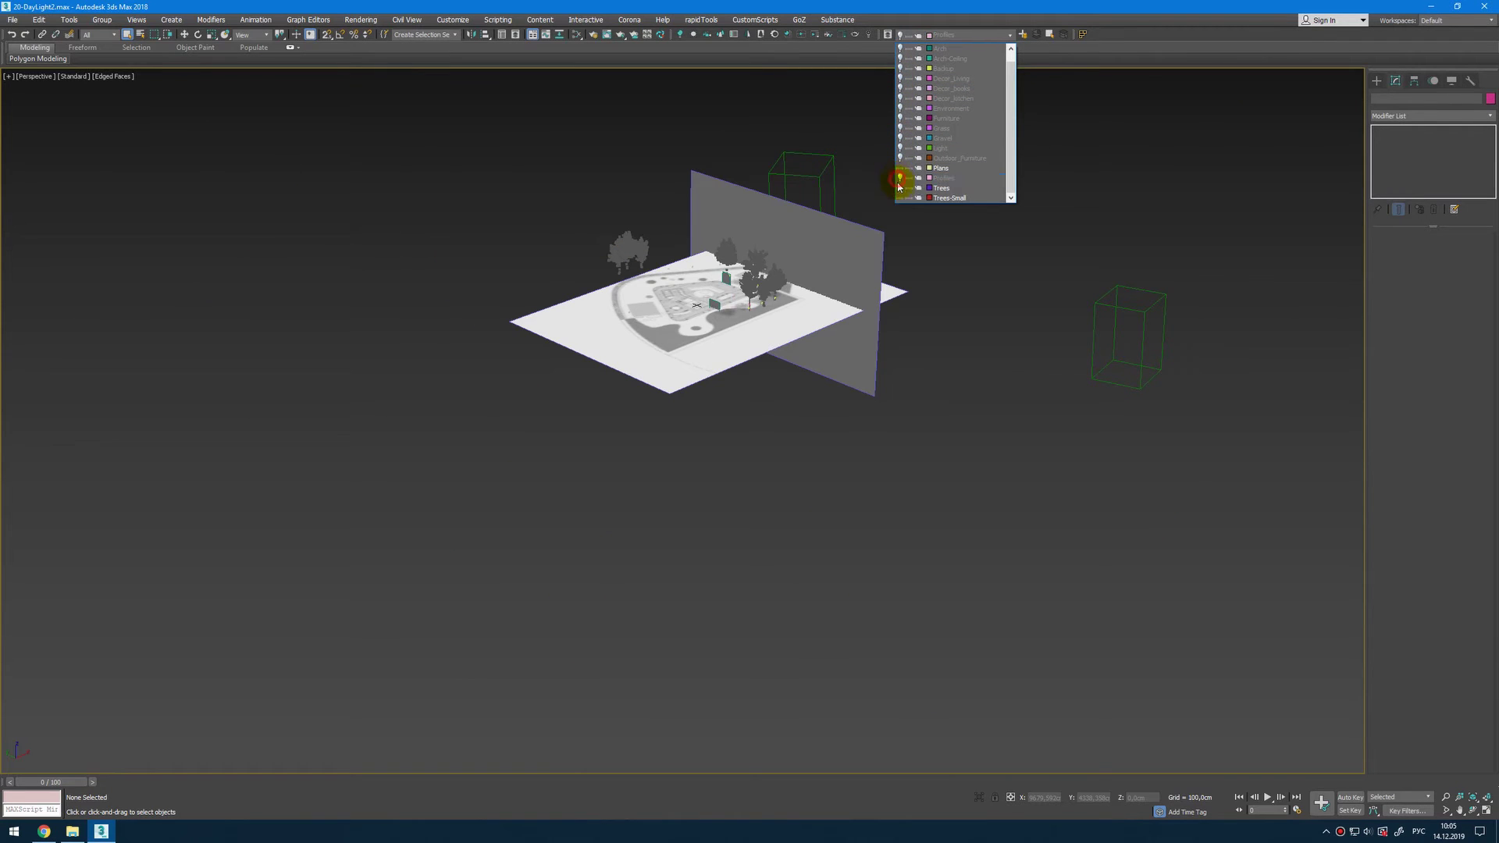
pyautogui.click(900, 188)
pyautogui.click(899, 198)
pyautogui.click(987, 345)
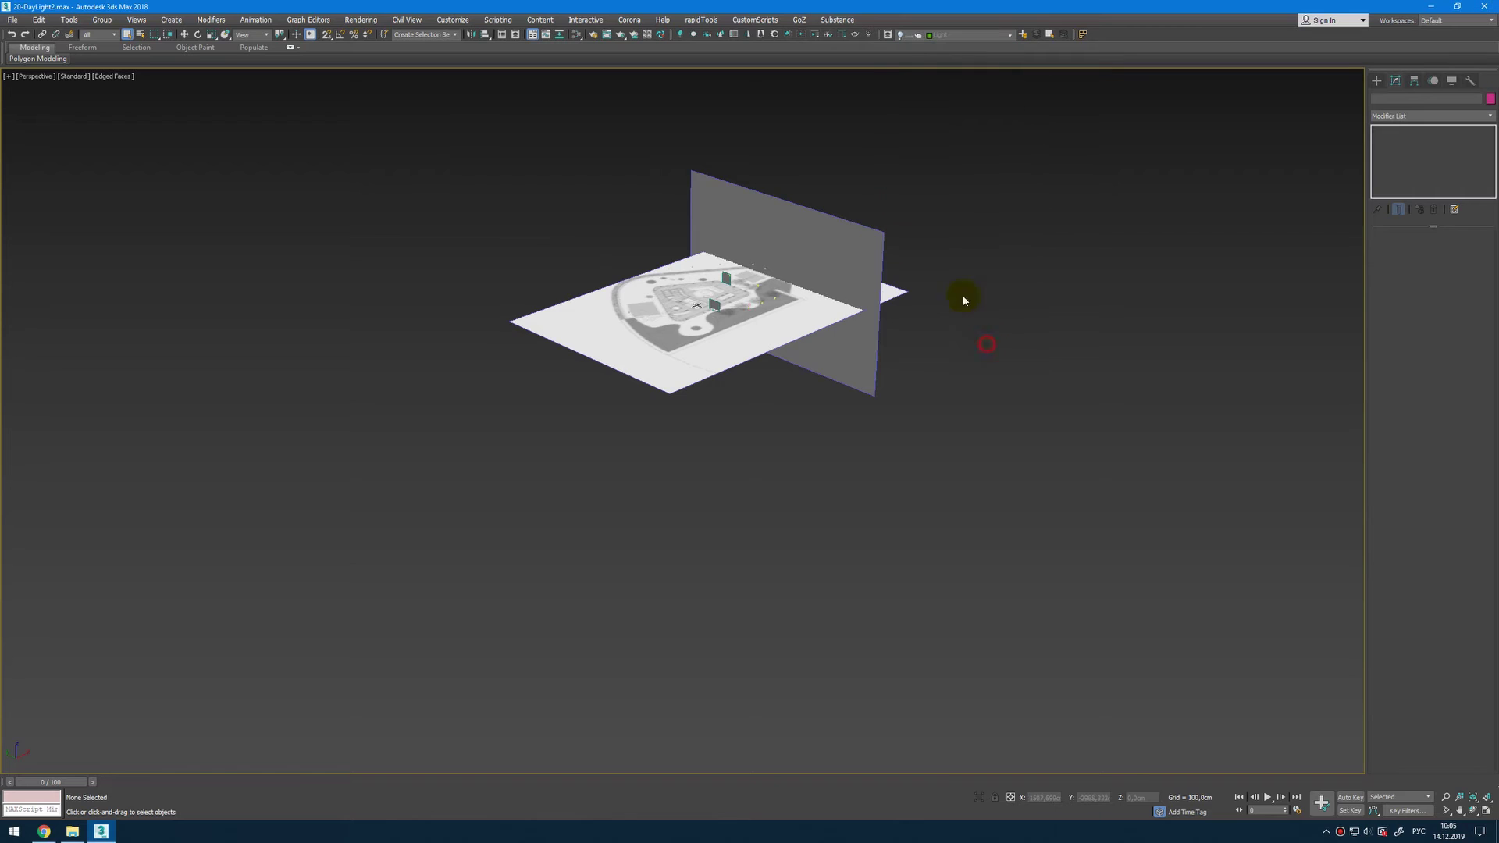
# Delete the Plan and Section reference planes and the small upright planes standing over the building plan.
pyautogui.keyDown('alt'); pyautogui.moveTo(962, 299); pyautogui.dragTo(957, 269, button='middle'); pyautogui.keyUp('alt')
pyautogui.scroll(10, 762, 317)
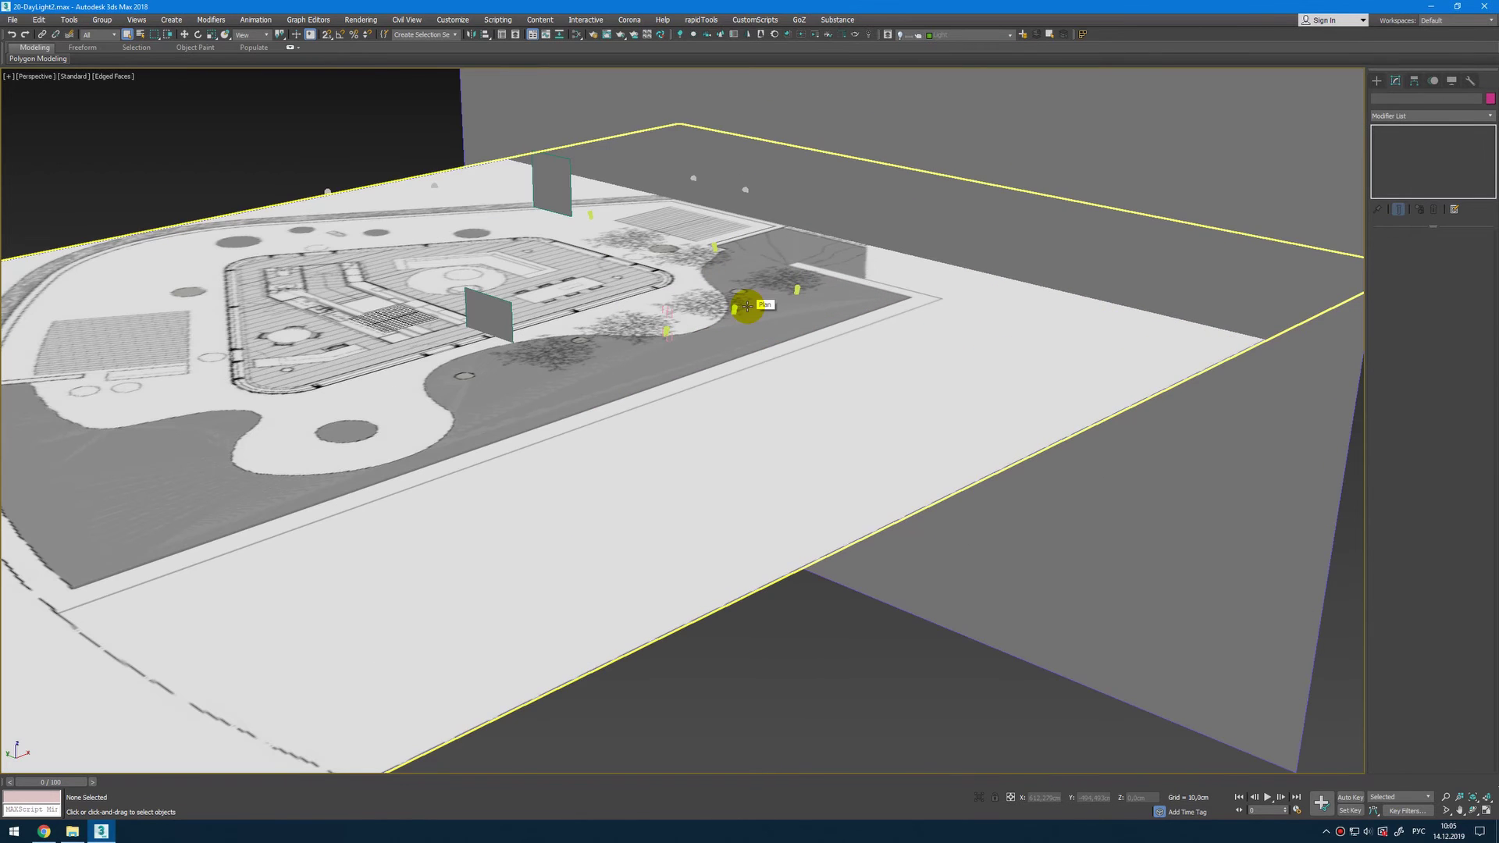
pyautogui.click(954, 331)
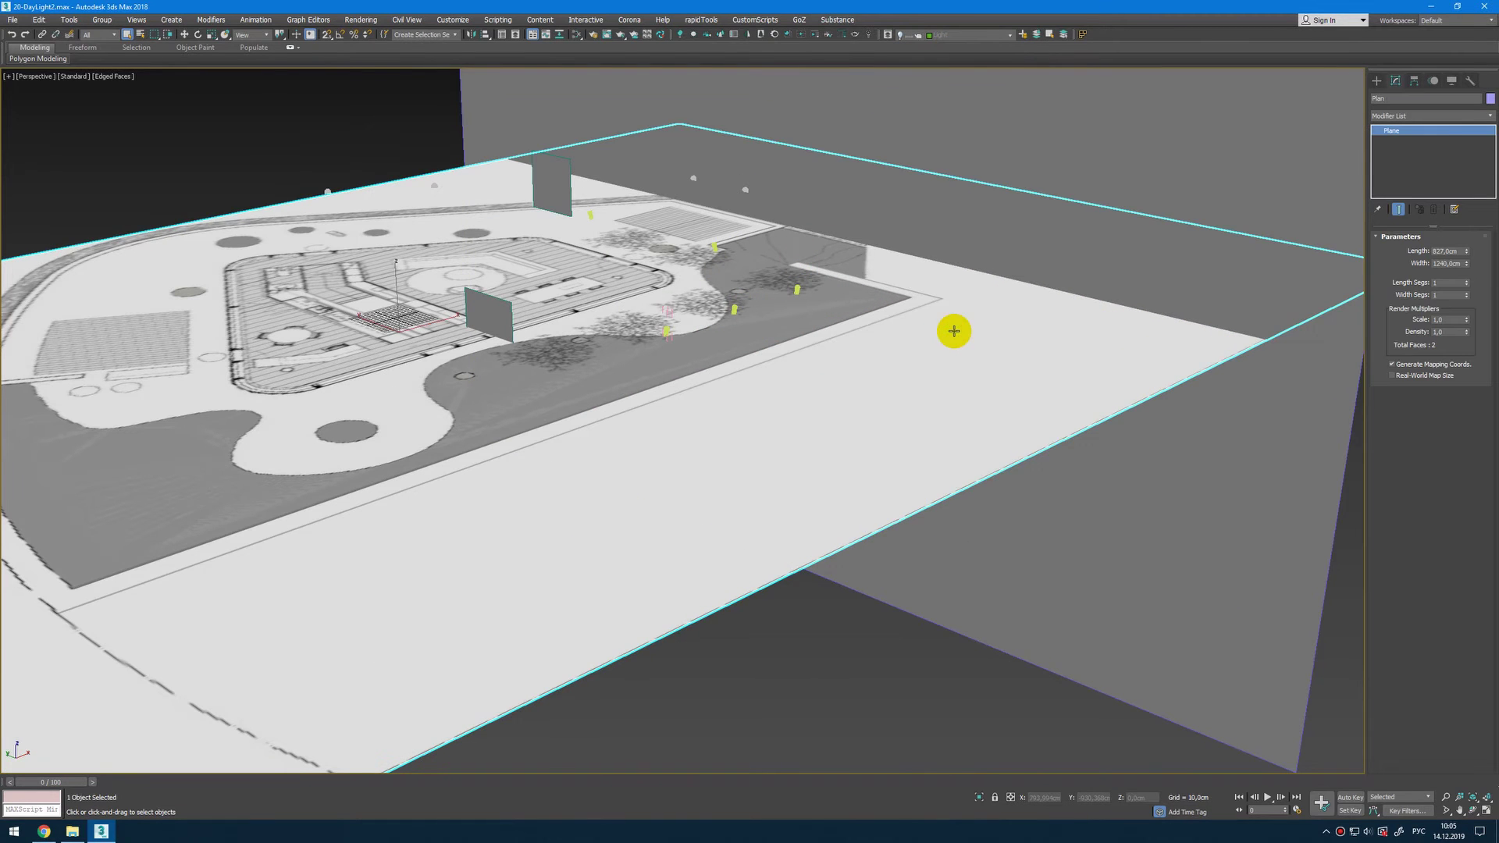
pyautogui.press('Delete')
pyautogui.click(993, 278)
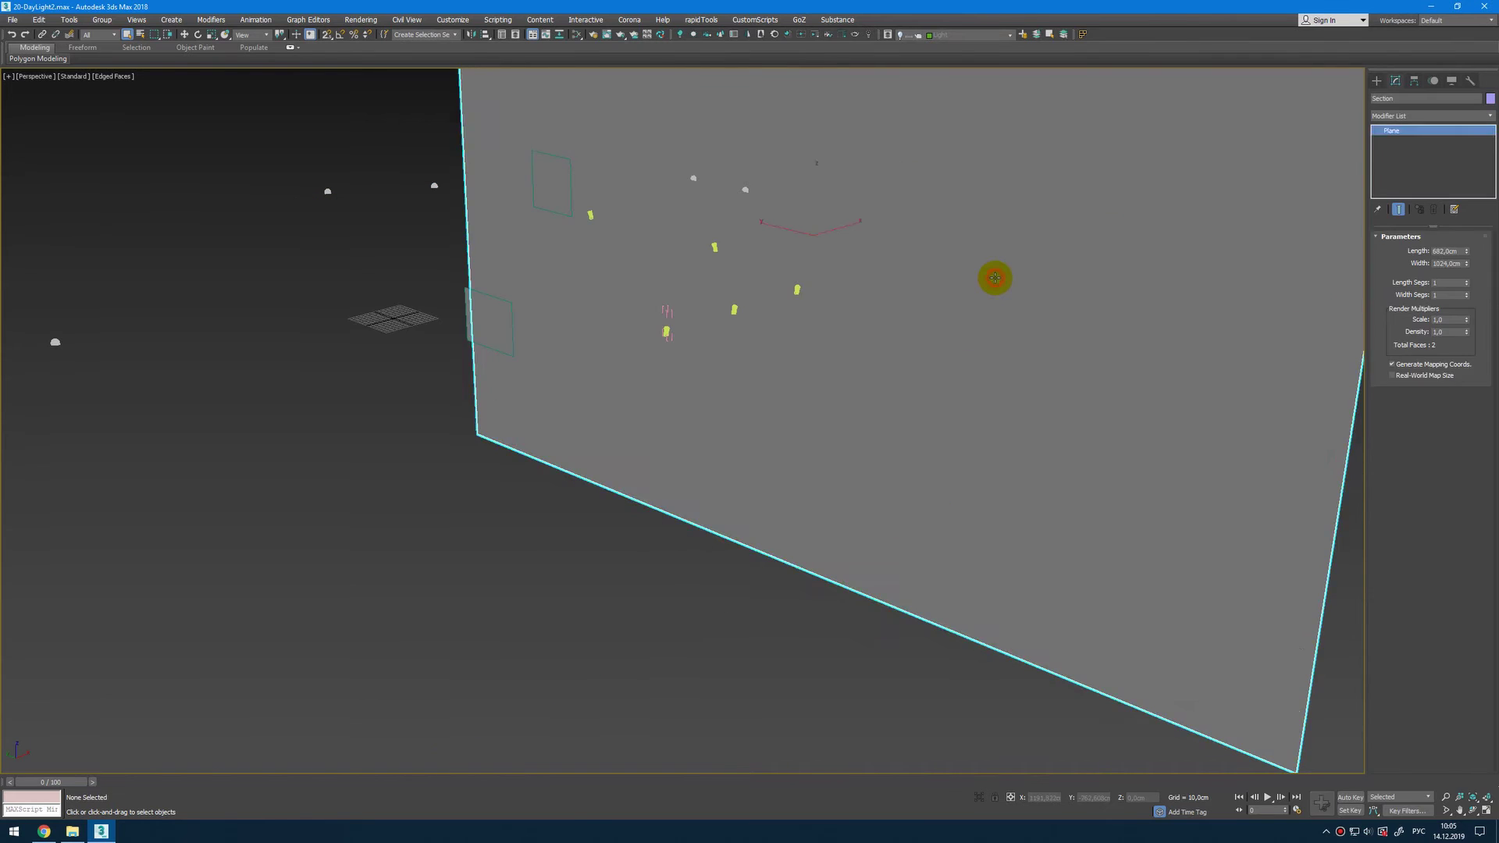
pyautogui.press('Delete')
pyautogui.click(501, 305)
pyautogui.press('Delete')
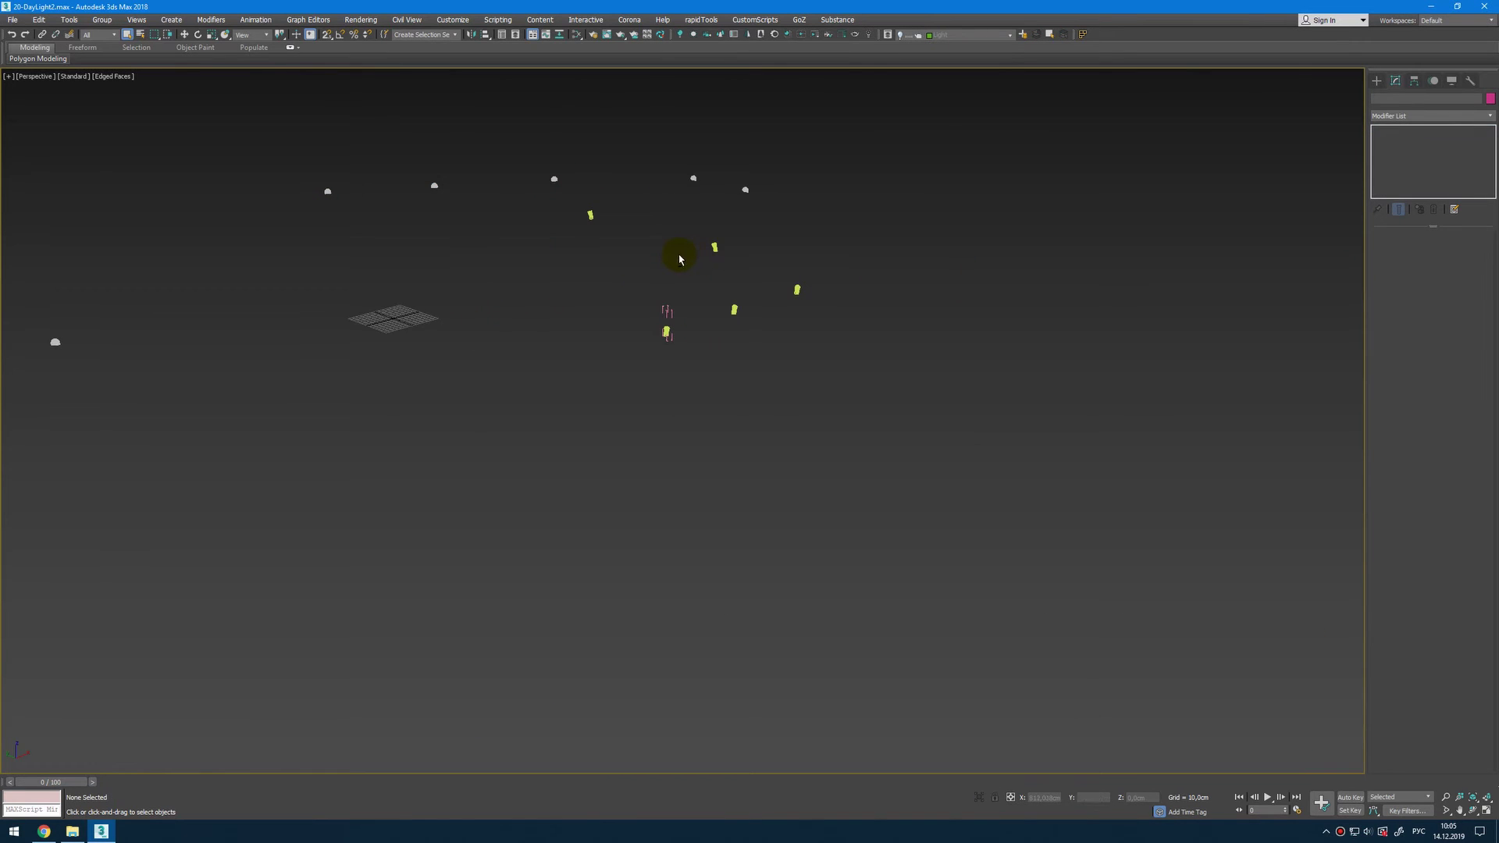
# Select all the small objects scattered around the grid and move them to the Light layer.
pyautogui.moveTo(679, 259)
pyautogui.keyDown('alt'); pyautogui.mouseDown(button='middle')
pyautogui.moveTo(645, 248)
pyautogui.moveTo(692, 264)
pyautogui.mouseUp(button='middle'); pyautogui.keyUp('alt')
pyautogui.moveTo(380, 244); pyautogui.dragTo(1172, 484)
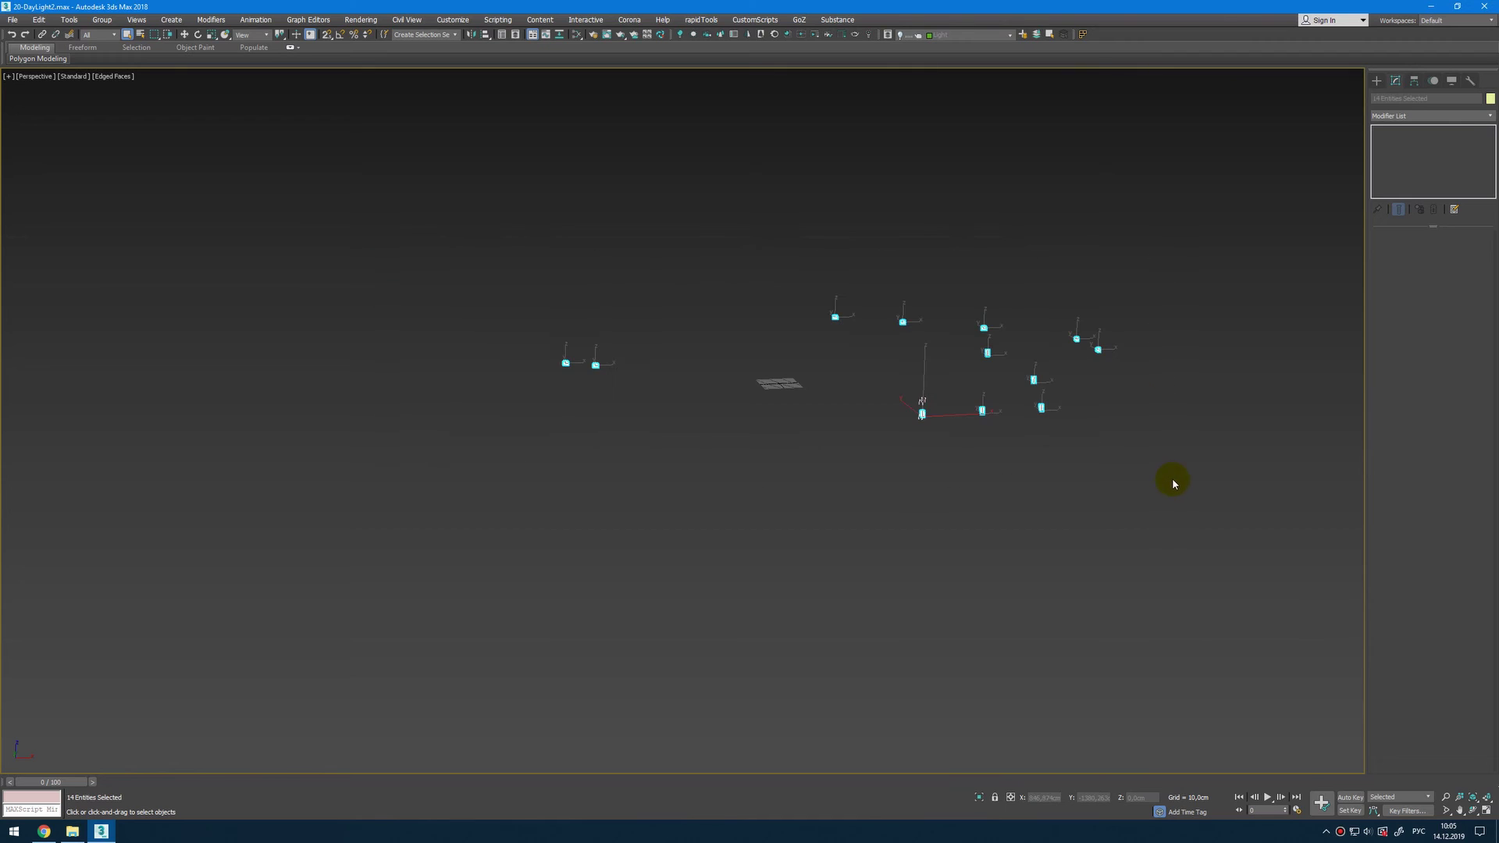
pyautogui.click(1037, 35)
# Make Plans the current layer, open the Layer Explorer and delete the Plans layer.
pyautogui.click(957, 36)
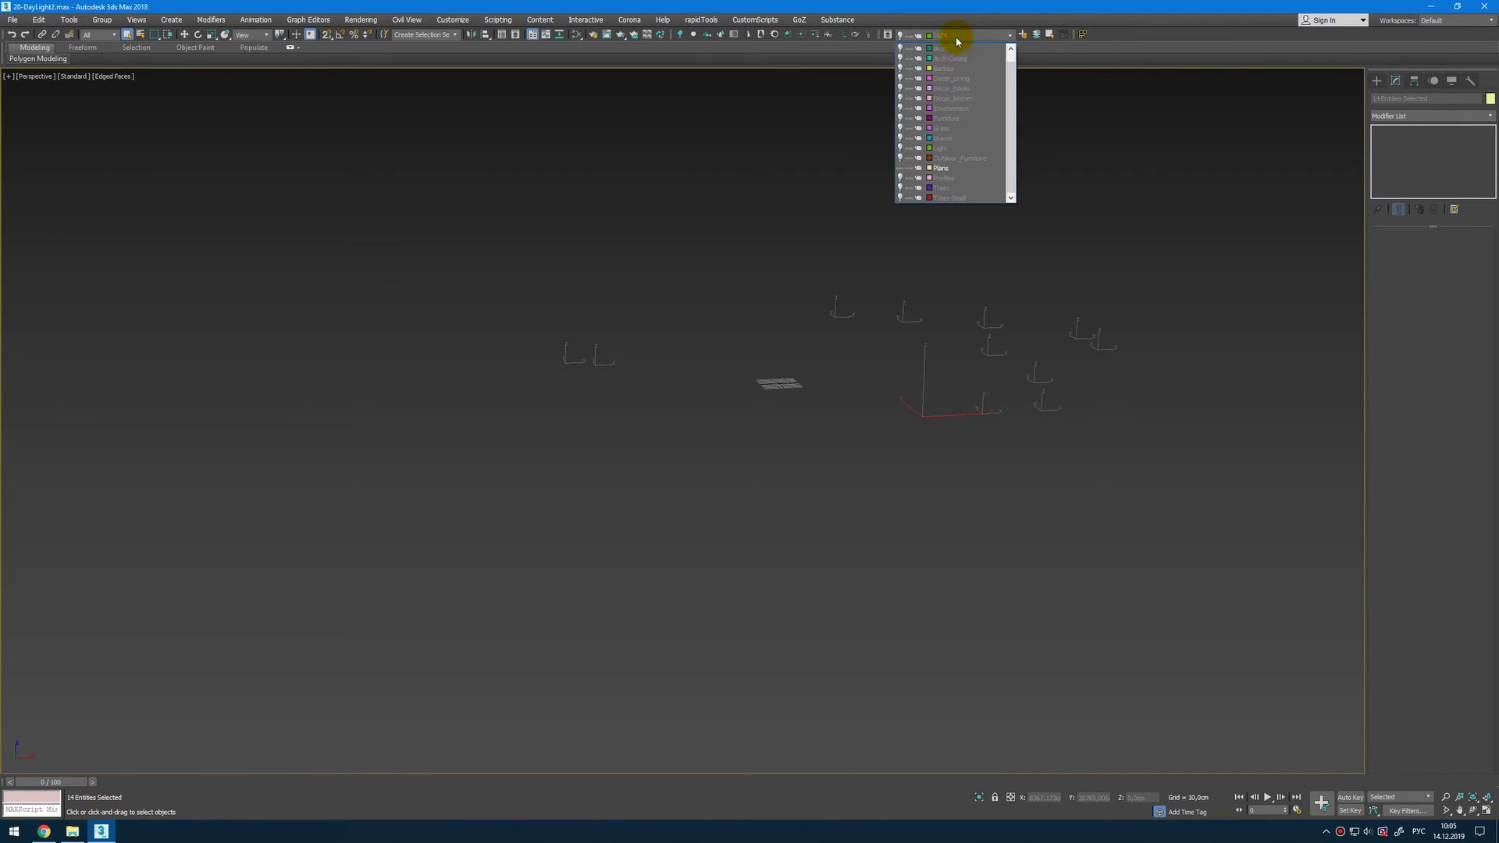
pyautogui.click(947, 168)
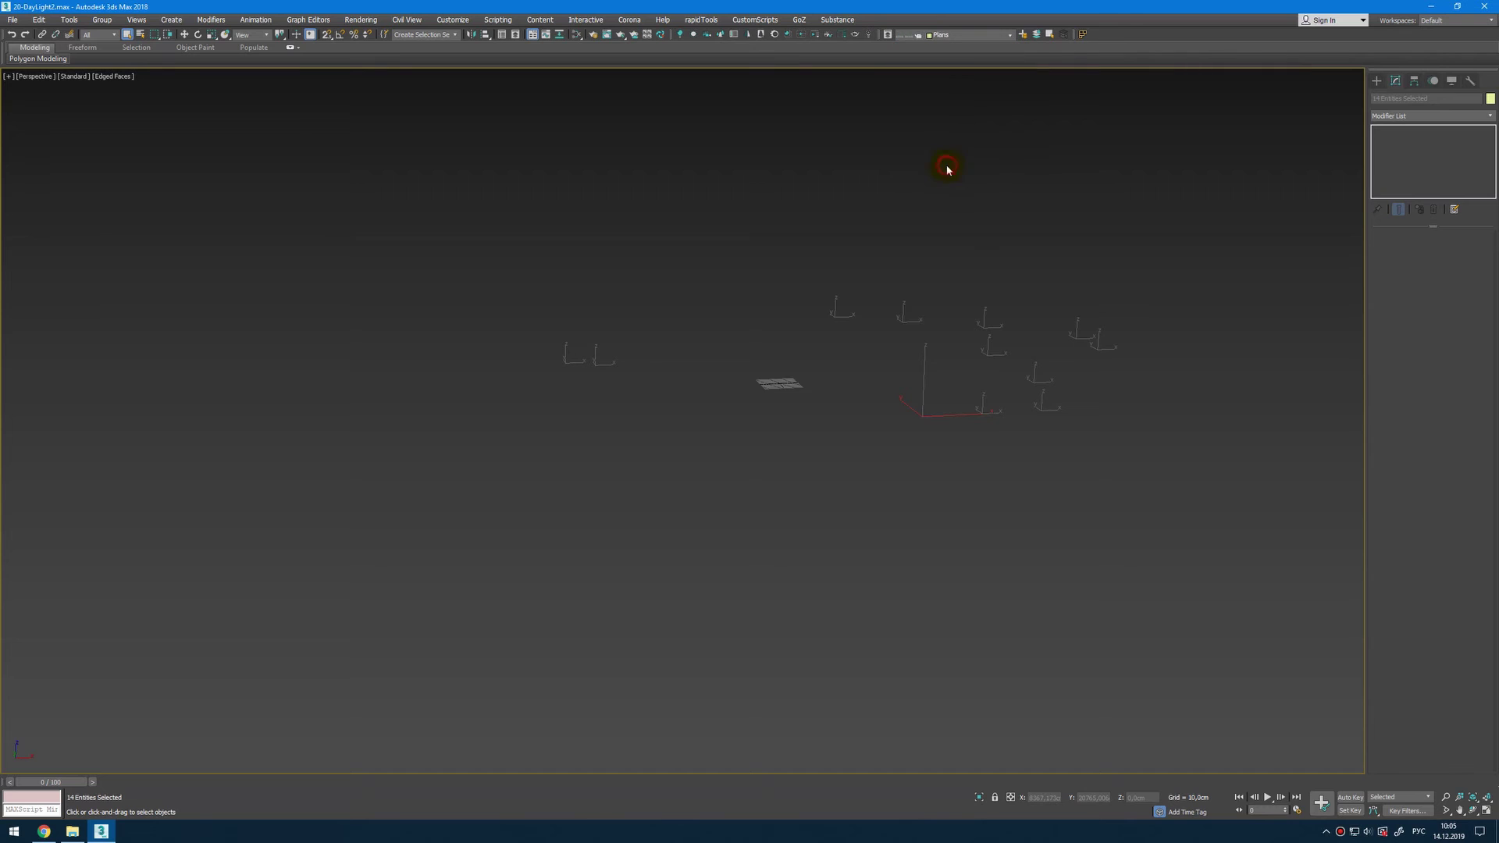
pyautogui.click(889, 35)
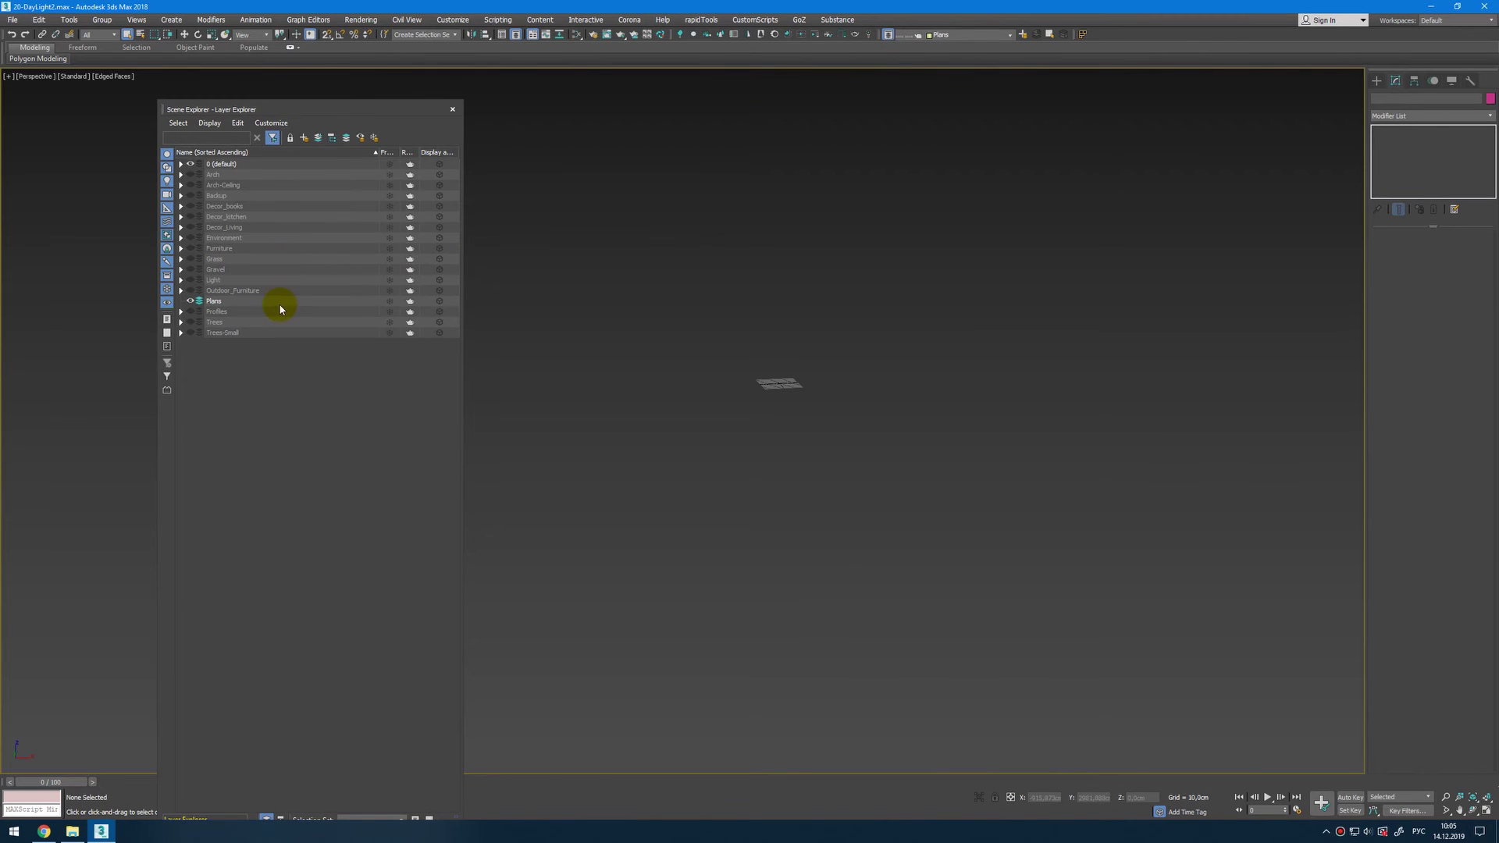
pyautogui.click(280, 304)
pyautogui.rightClick(281, 307)
pyautogui.click(311, 357)
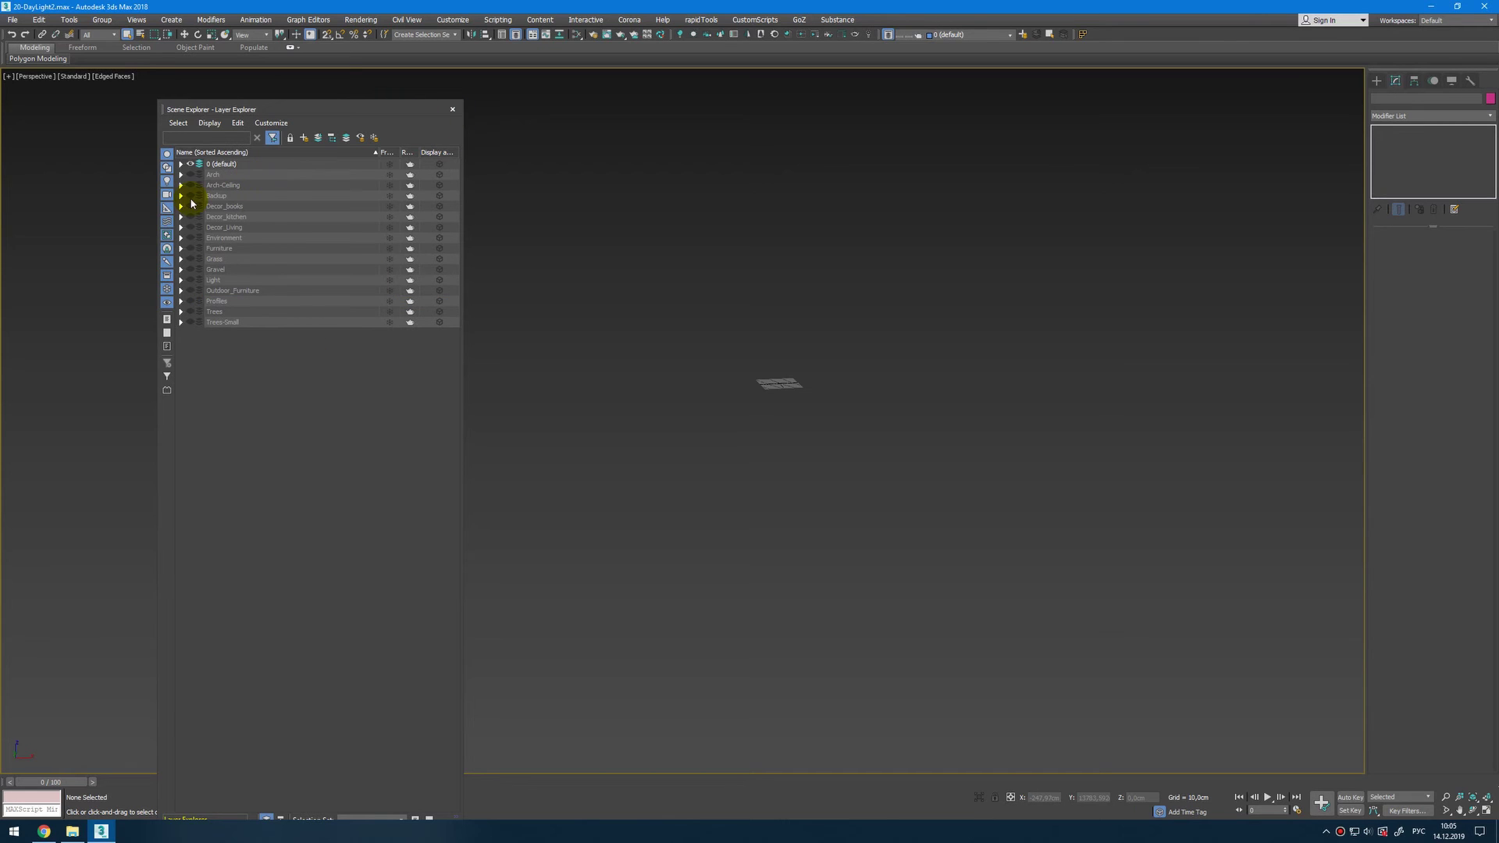
# Show the Backup layer, delete its Ceiling-Backup object, and delete the Backup layer itself.
pyautogui.click(191, 196)
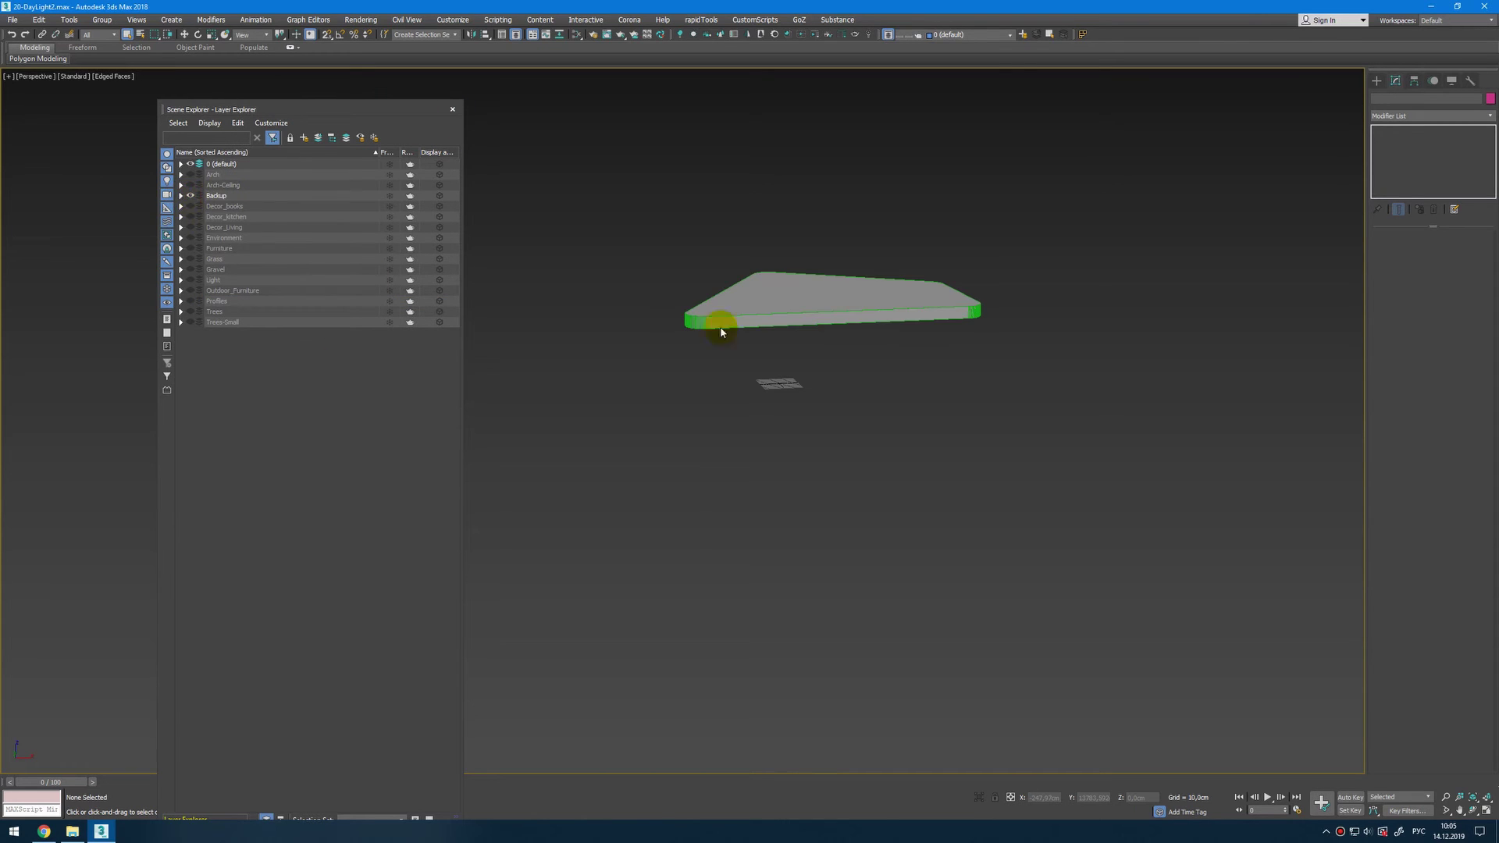
pyautogui.click(180, 196)
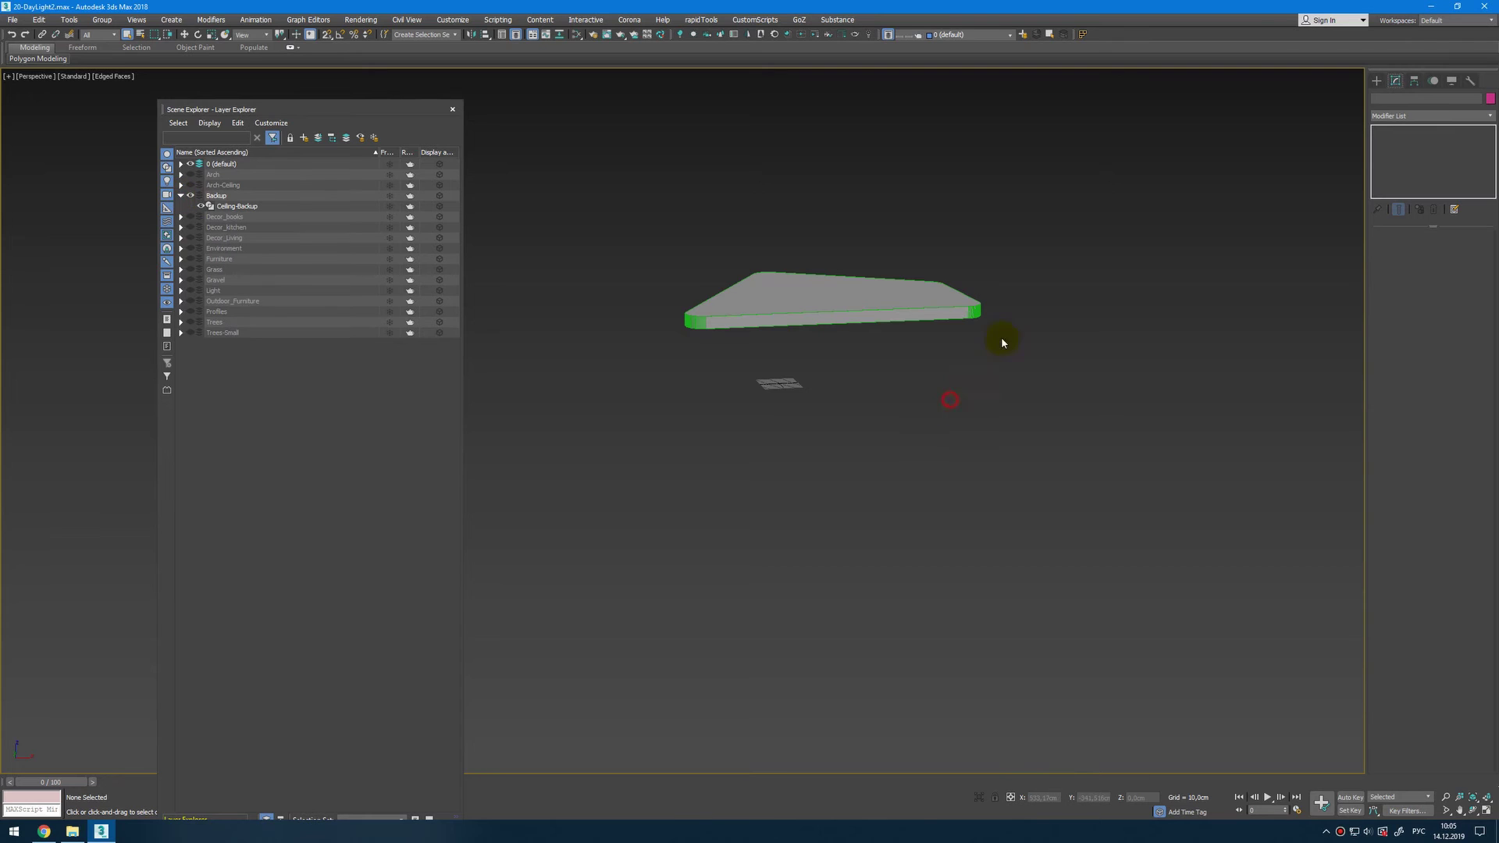
pyautogui.click(820, 309)
pyautogui.press('Delete')
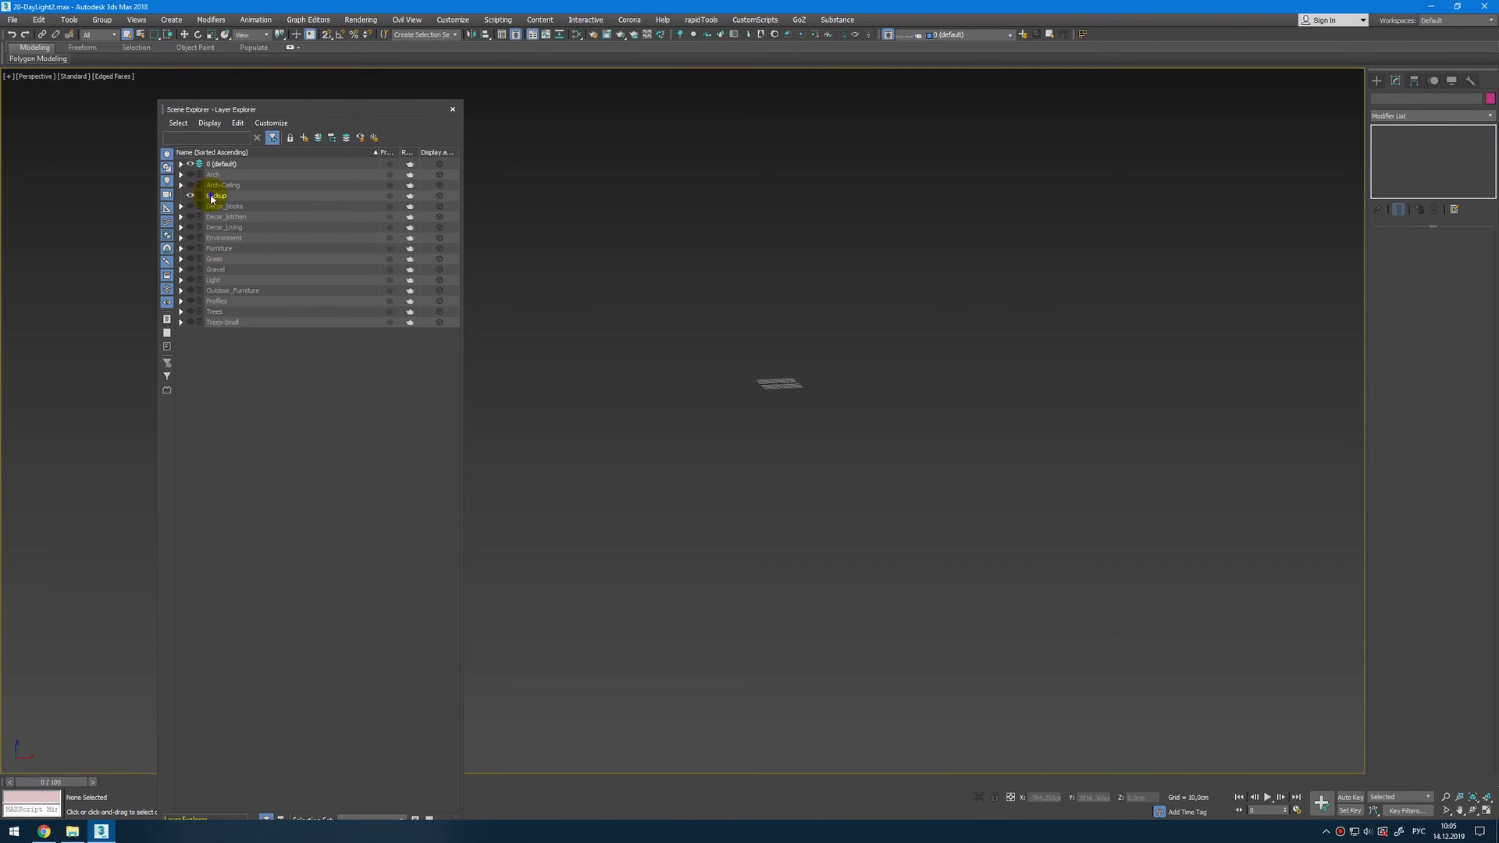
pyautogui.rightClick(210, 199)
pyautogui.click(375, 208)
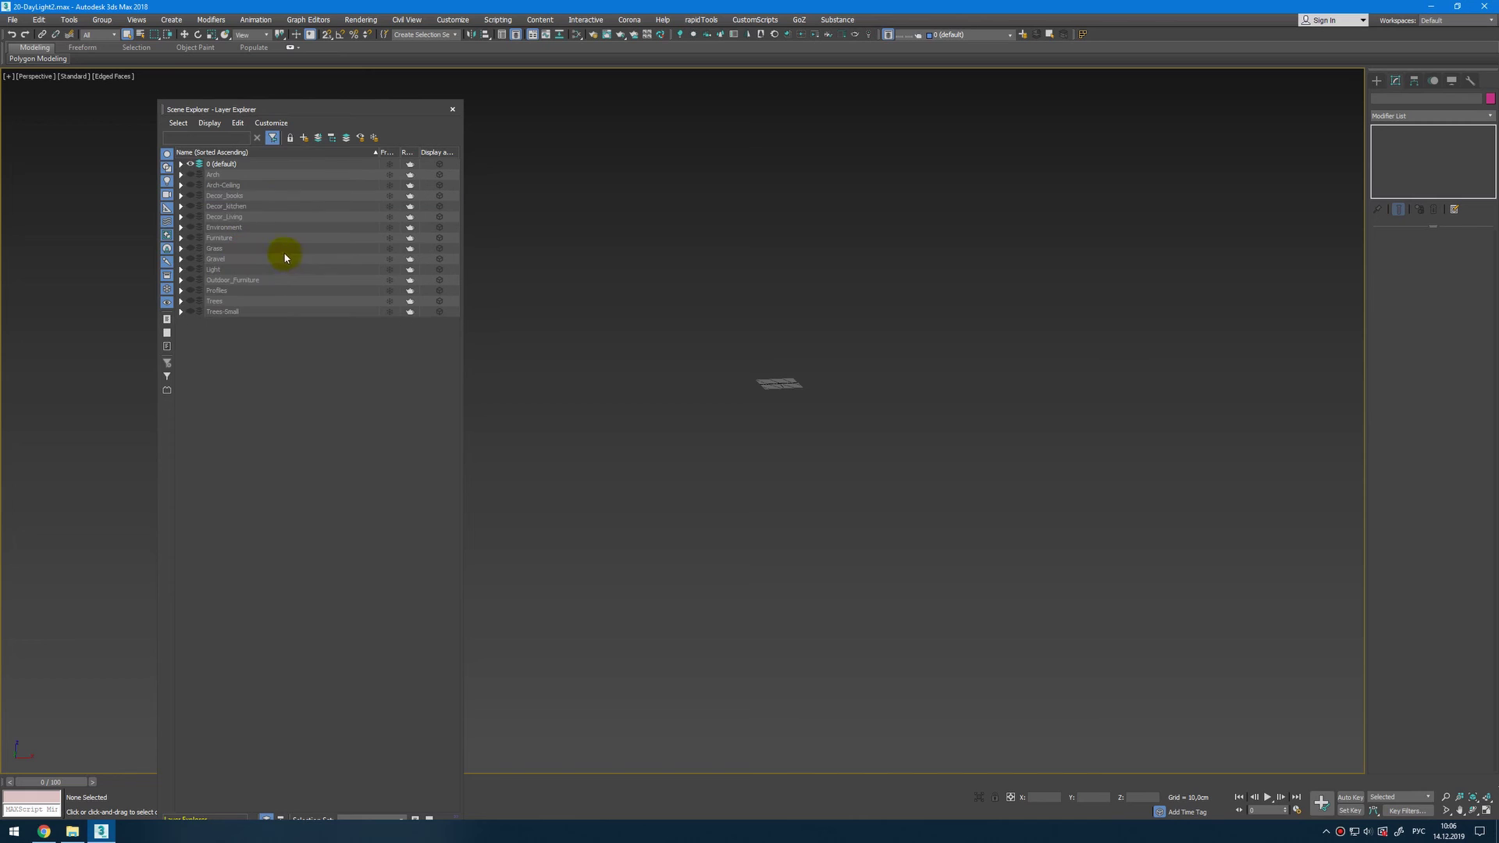
# Delete the shapes Line001 to Line004 of the Profiles layer together with the layer itself.
pyautogui.click(180, 290)
pyautogui.moveTo(777, 278); pyautogui.dragTo(966, 441)
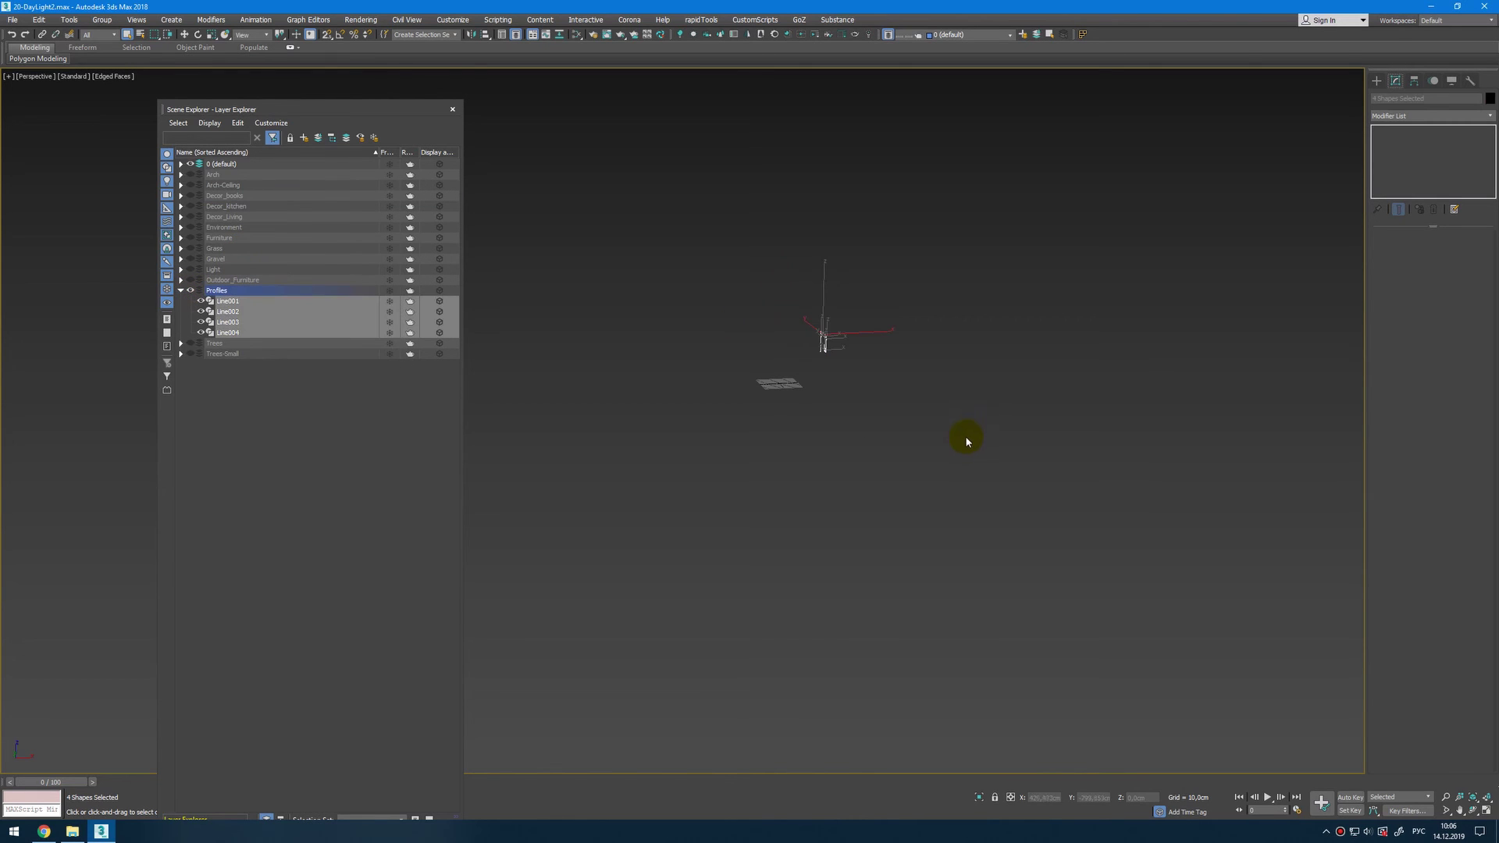
pyautogui.click(678, 436)
pyautogui.click(224, 291)
pyautogui.rightClick(224, 291)
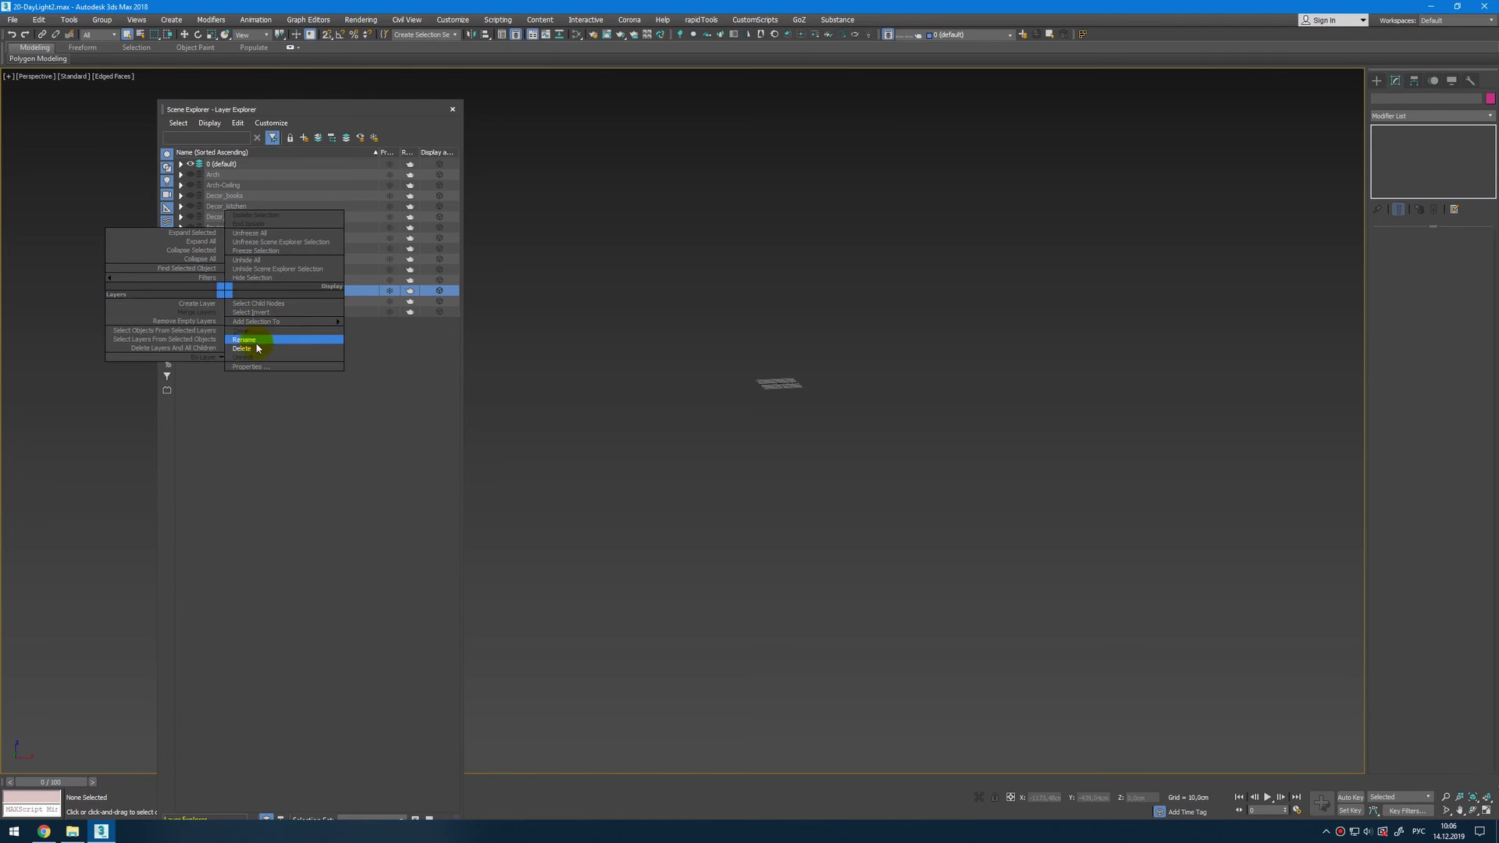
pyautogui.click(257, 348)
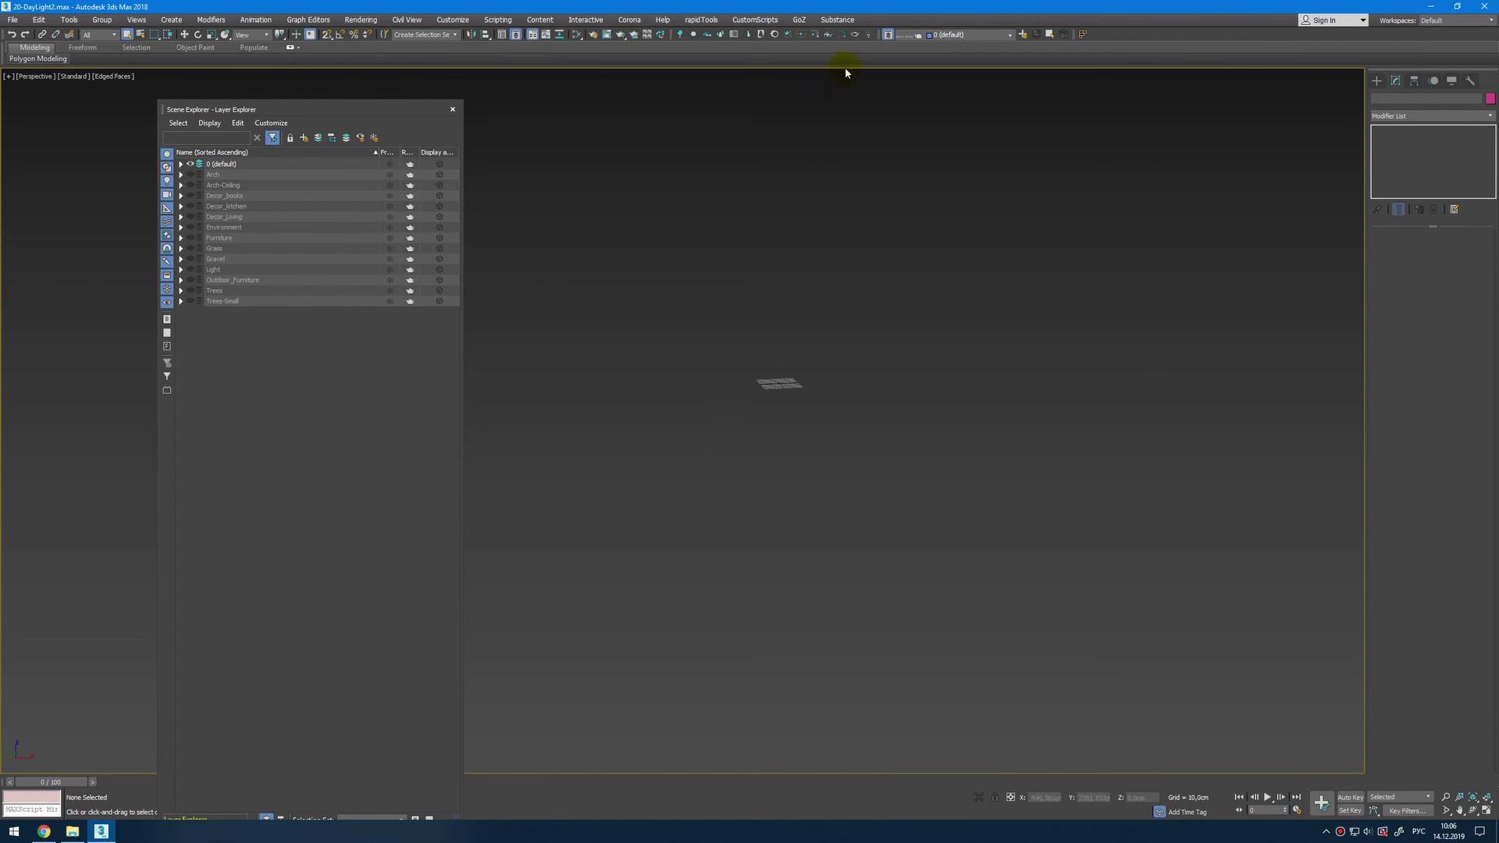
# Select the objects crp_Hedge01 to crp_Hedge04 on the default layer and move them to the Trees-Small layer.
pyautogui.click(959, 36)
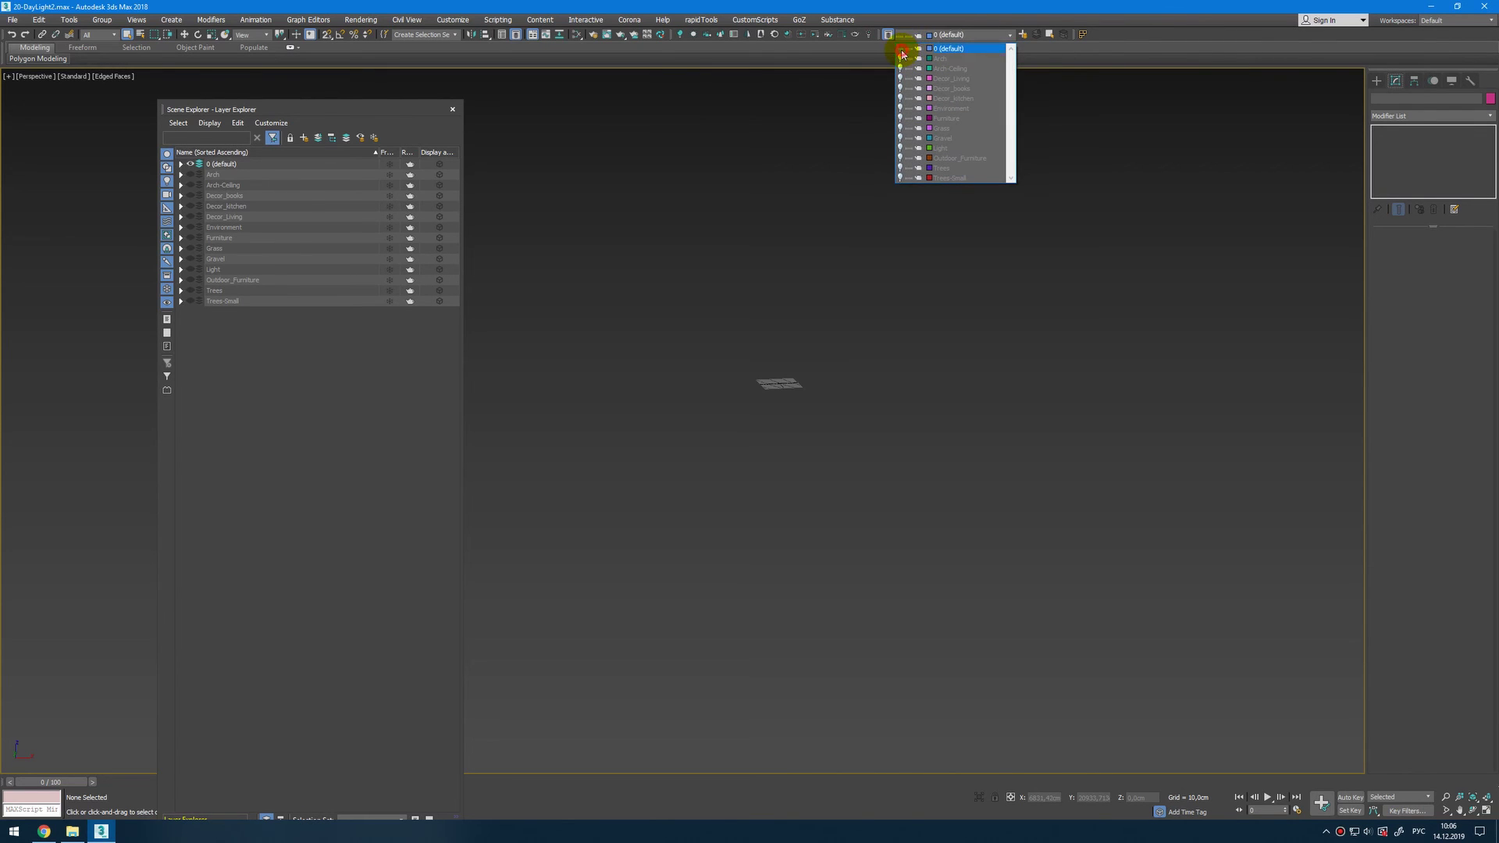
pyautogui.click(930, 216)
pyautogui.hotkey('ctrl', 'a')
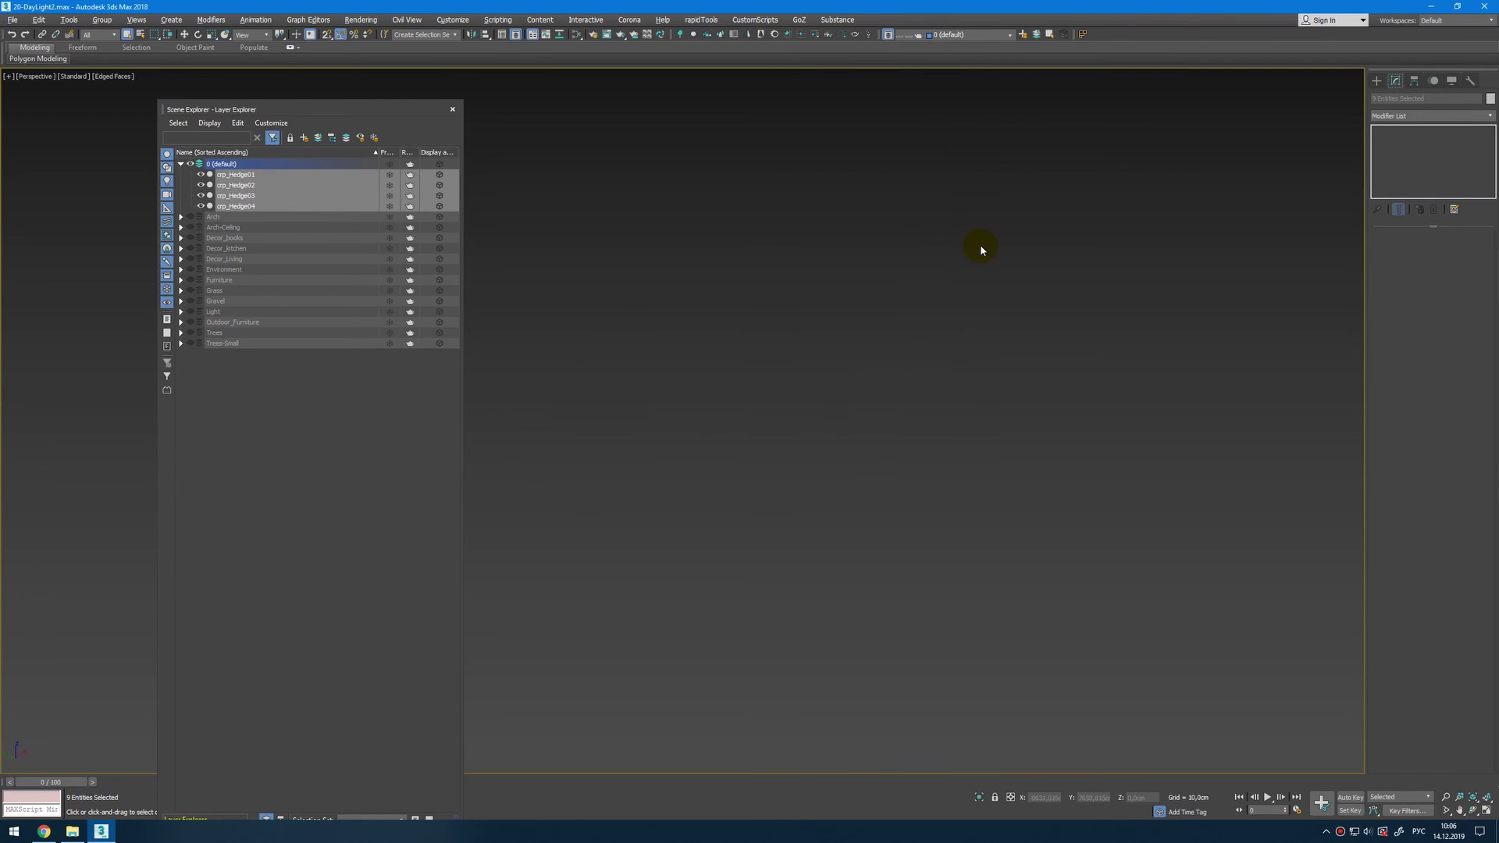
pyautogui.press('z')
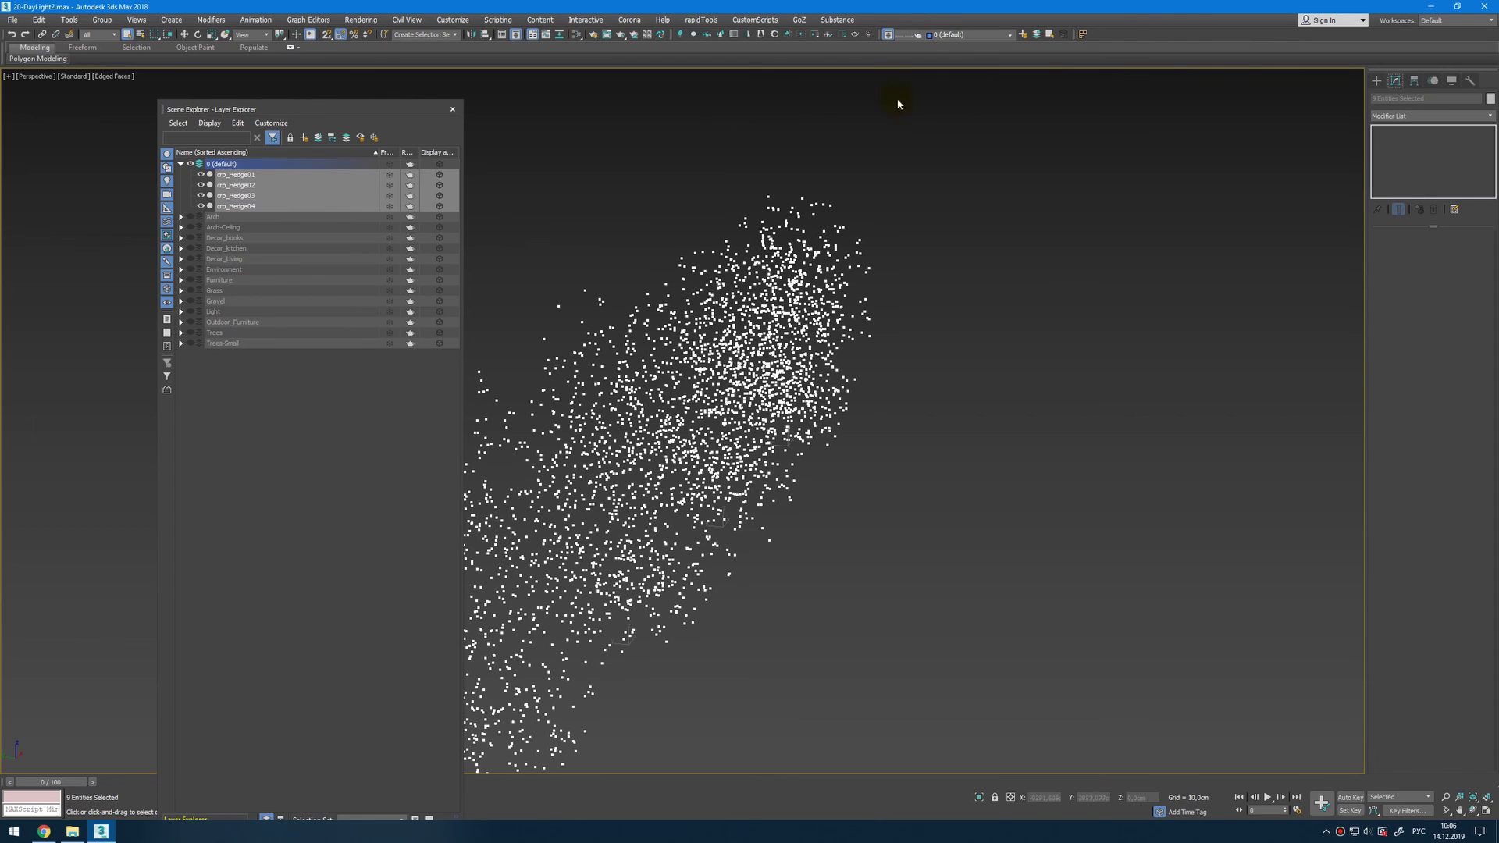
pyautogui.scroll(-5, 959, 205)
pyautogui.moveTo(686, 128); pyautogui.dragTo(1027, 425)
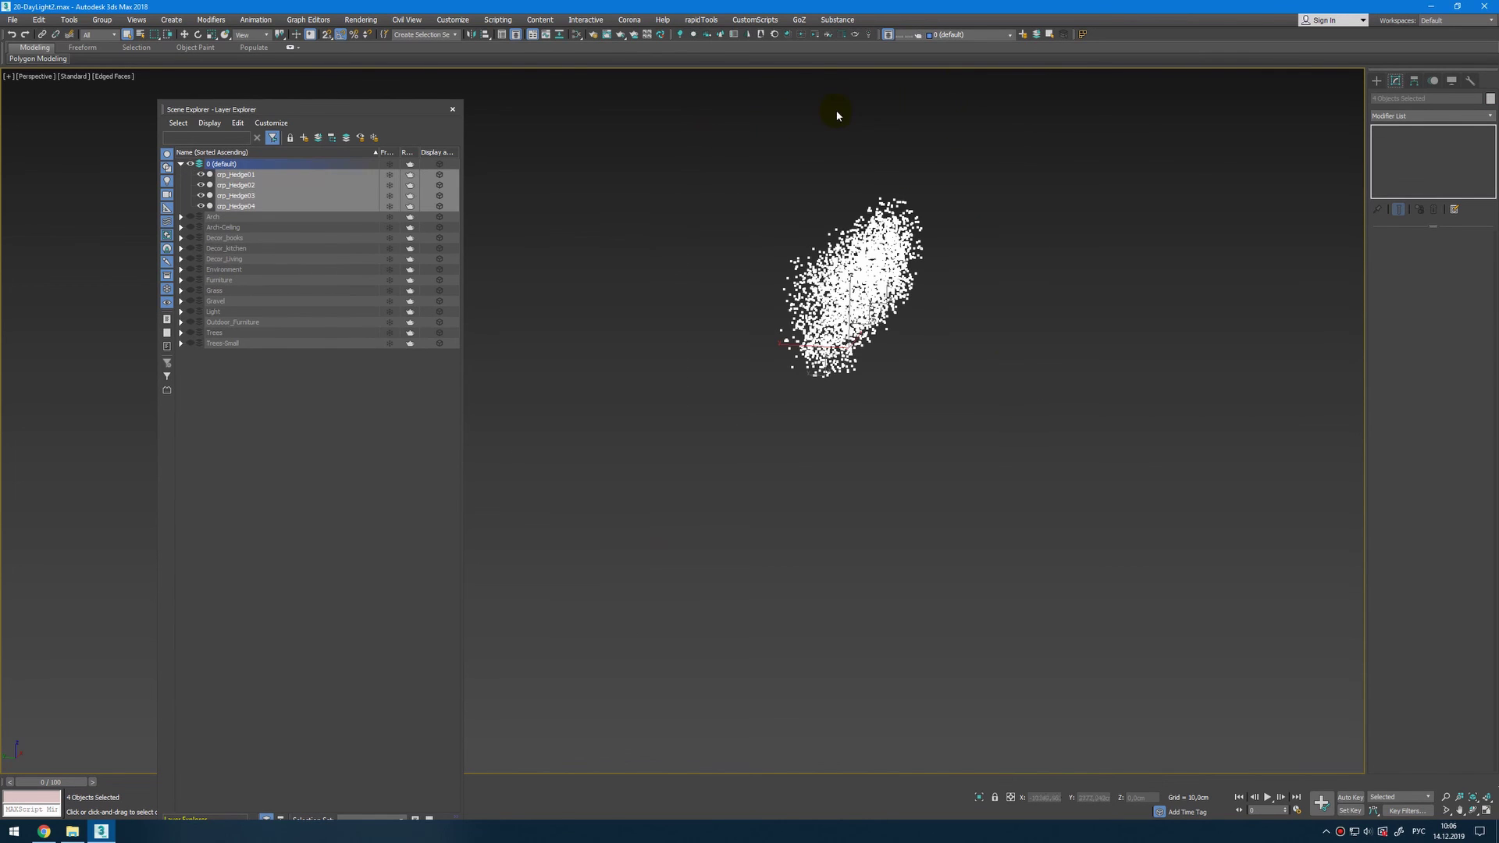
pyautogui.click(964, 34)
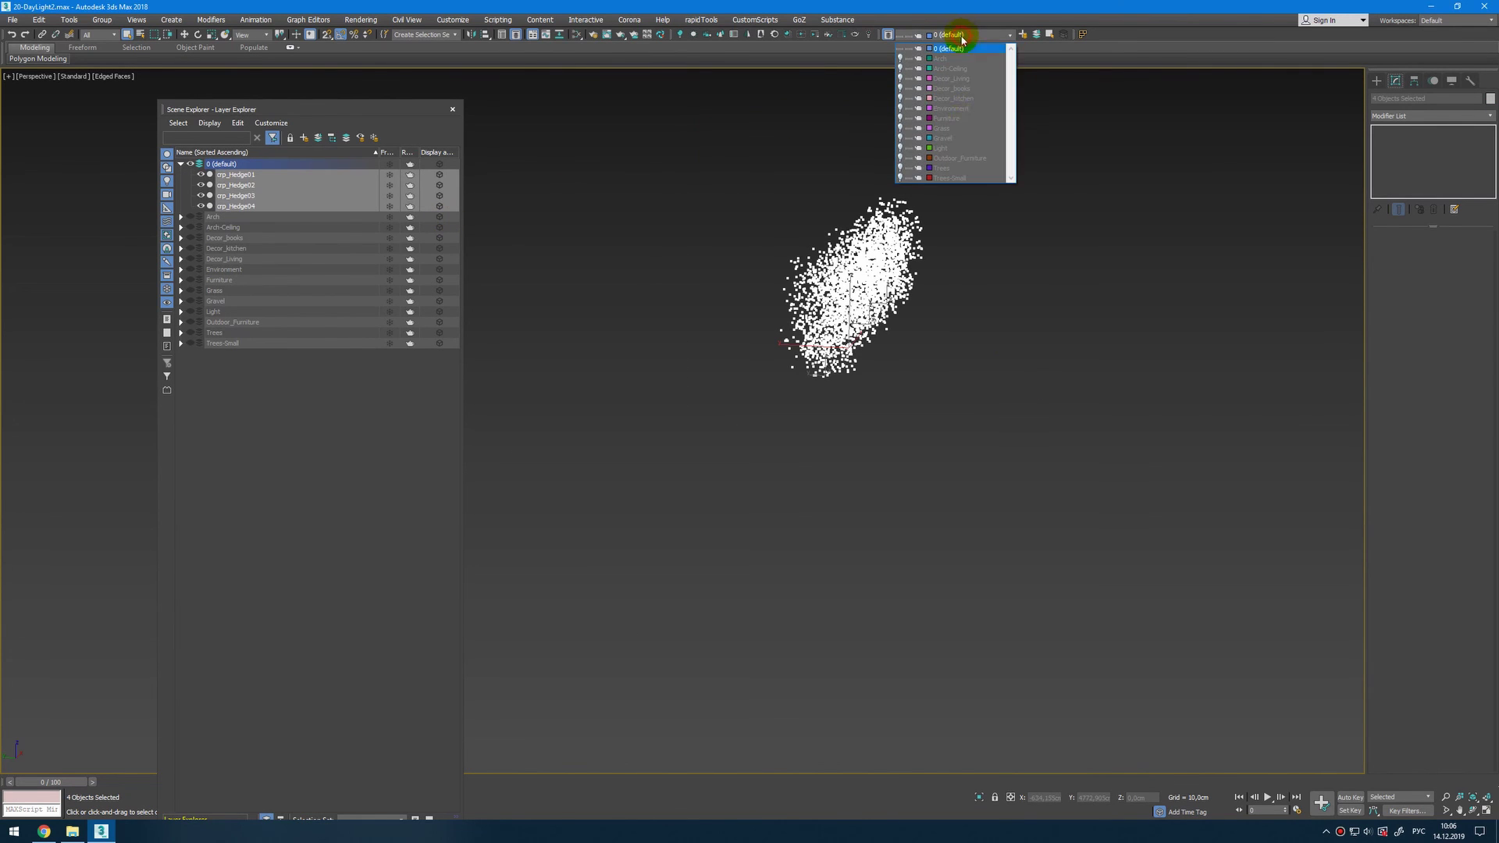
pyautogui.click(972, 179)
pyautogui.click(1038, 35)
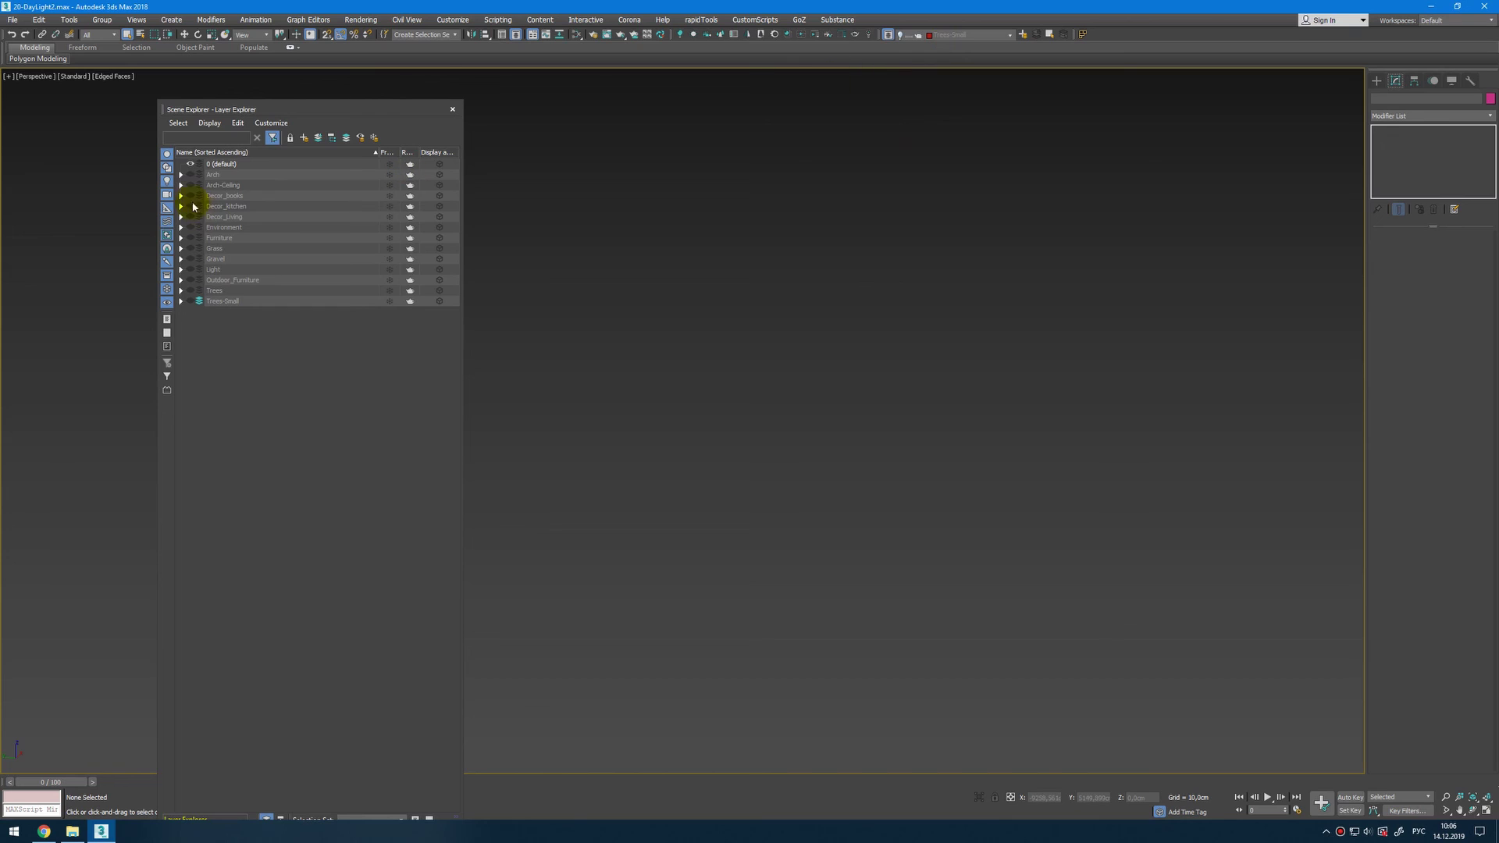
# Clear the selection and display the home grid in the perspective viewport.
pyautogui.click(763, 257)
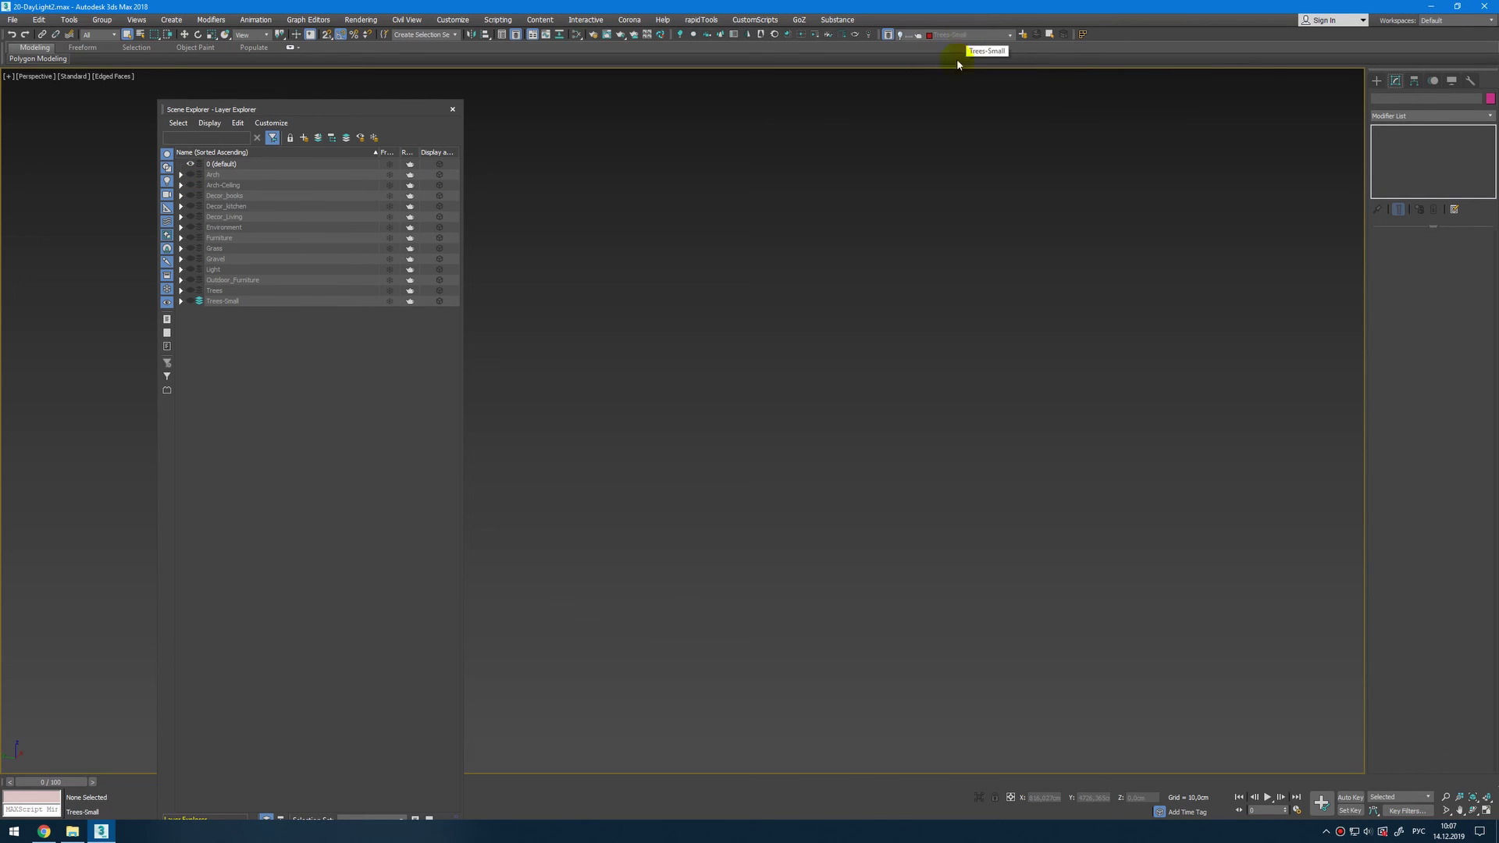
pyautogui.press('g')
pyautogui.scroll(-3, 873, 359)
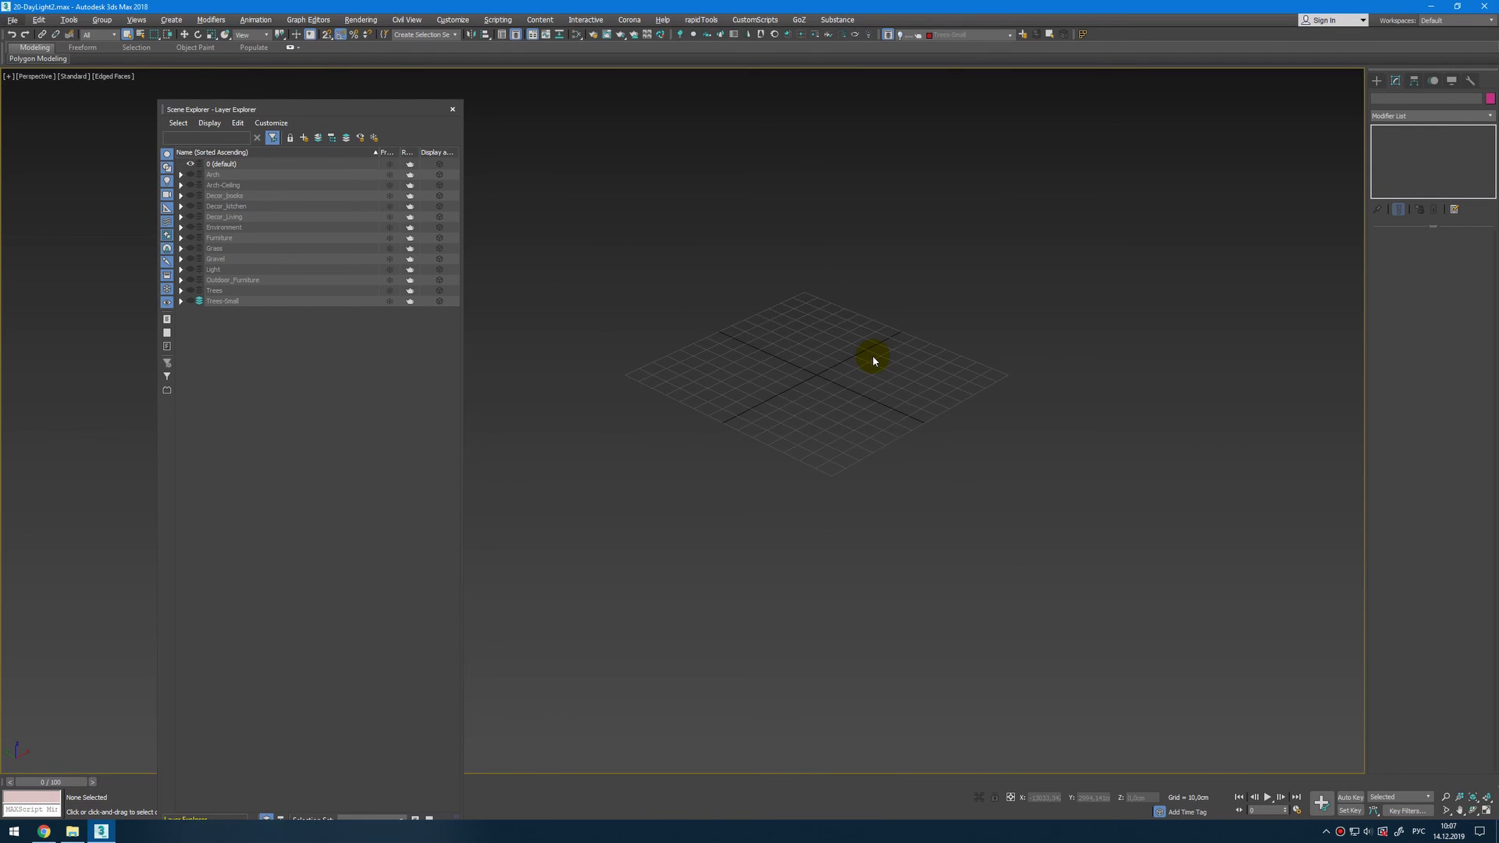